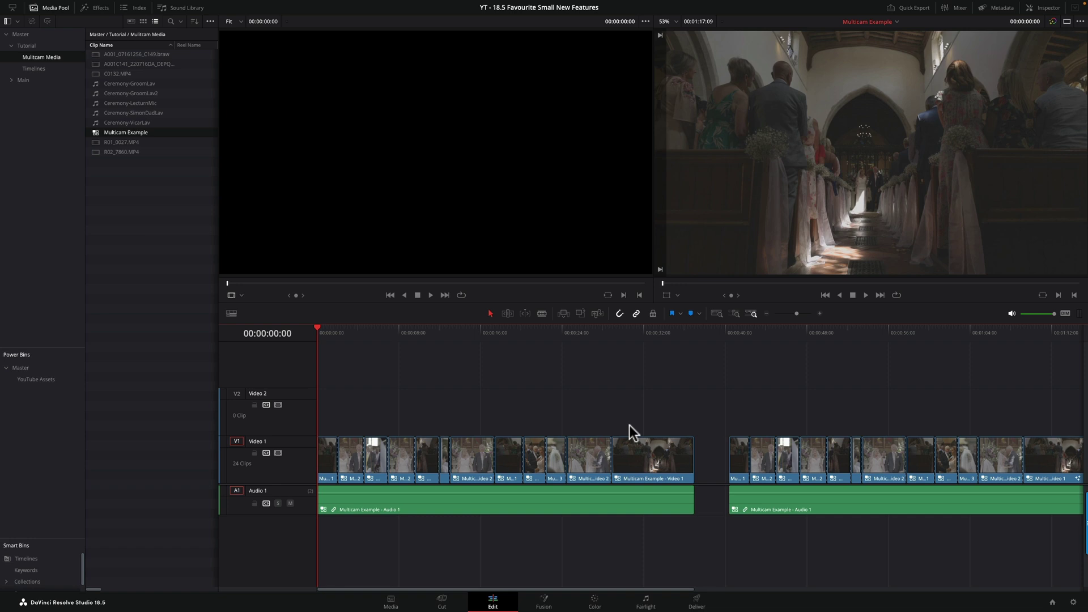
Step: Look over the multicam clip's context menu, then dismiss it without flattening
right_click(399, 450)
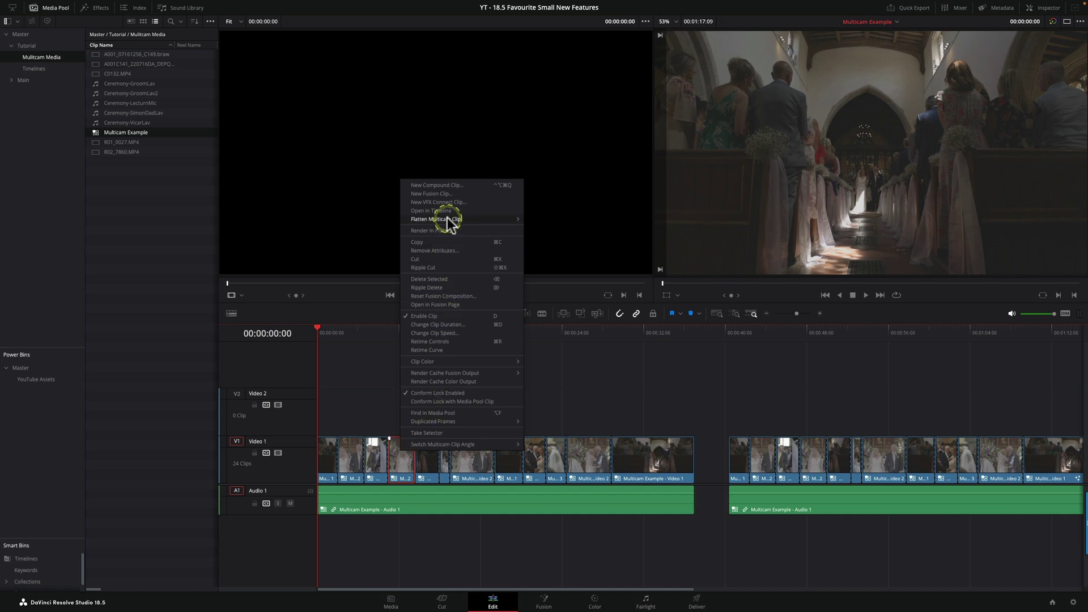
mouse_move(447, 219)
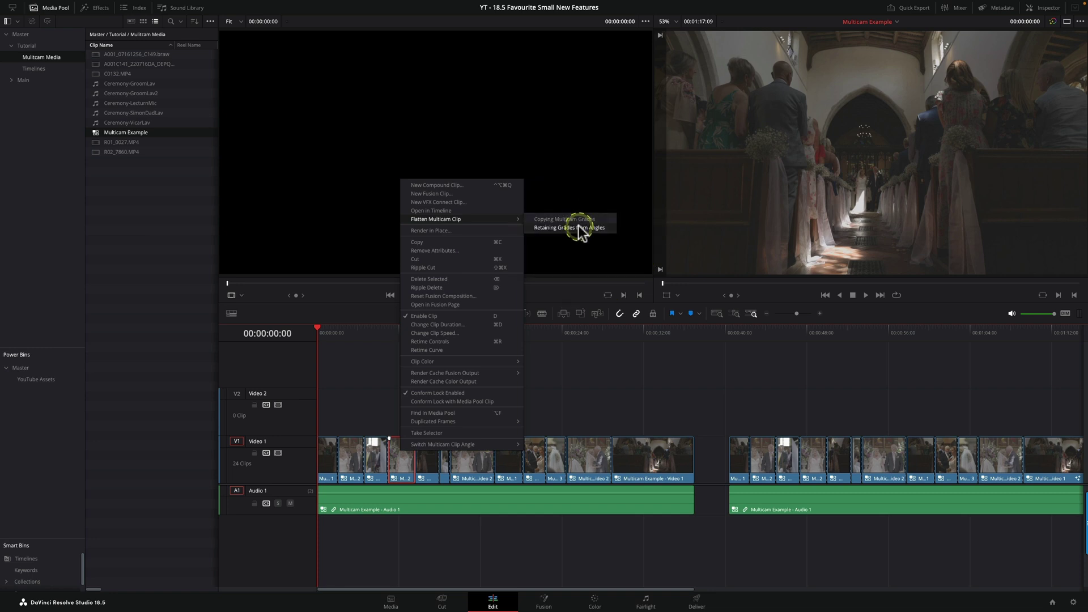
click(562, 386)
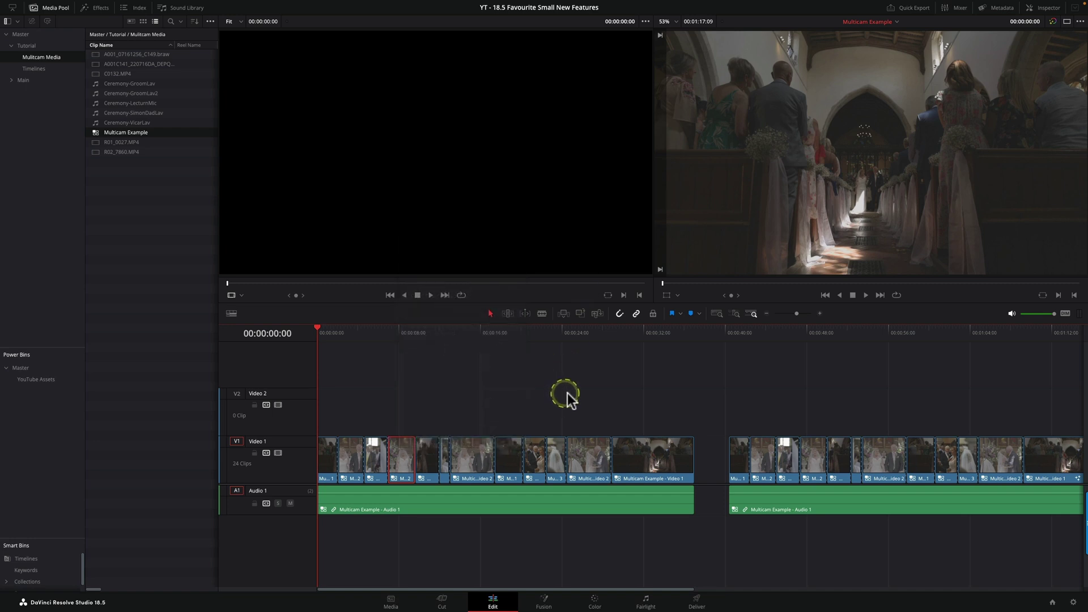
Step: On the Color page, select clips 01–12 and apply Auto Color with Alt+Shift+C
click(592, 600)
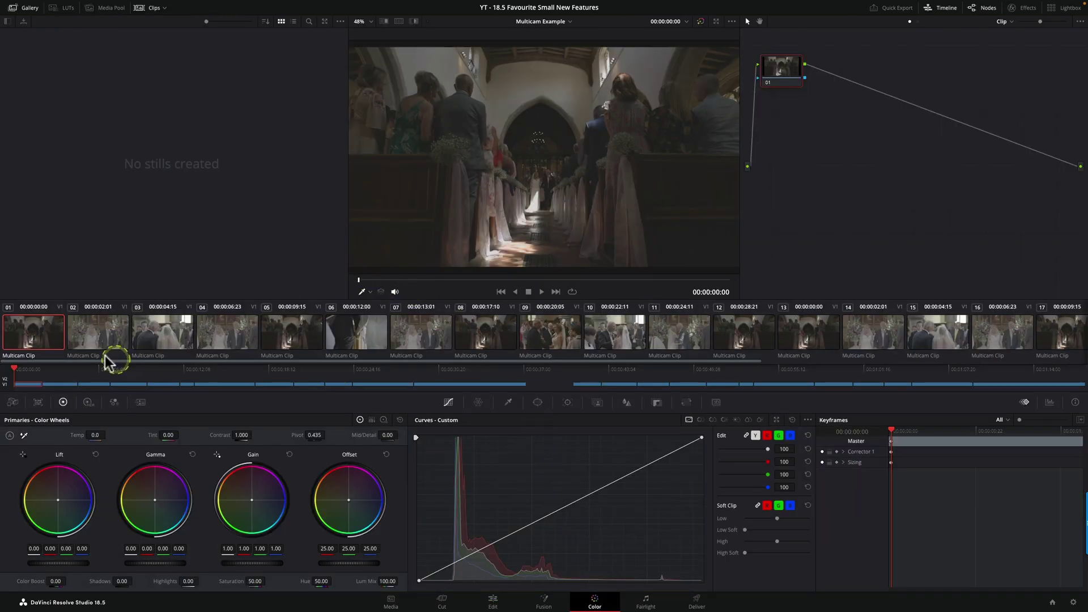
click(336, 384)
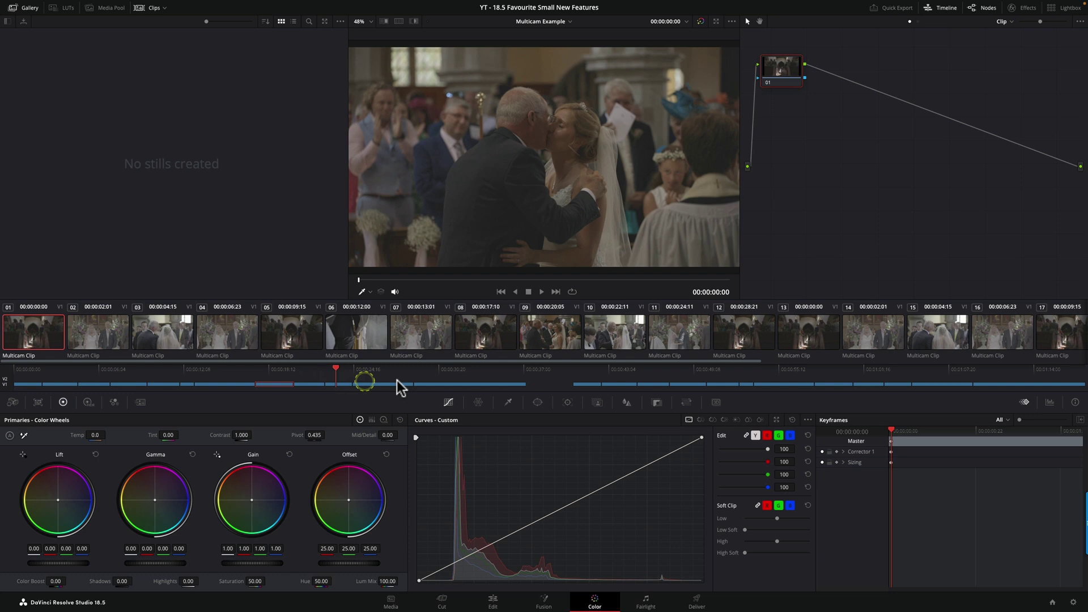
drag(396, 381, 33, 335)
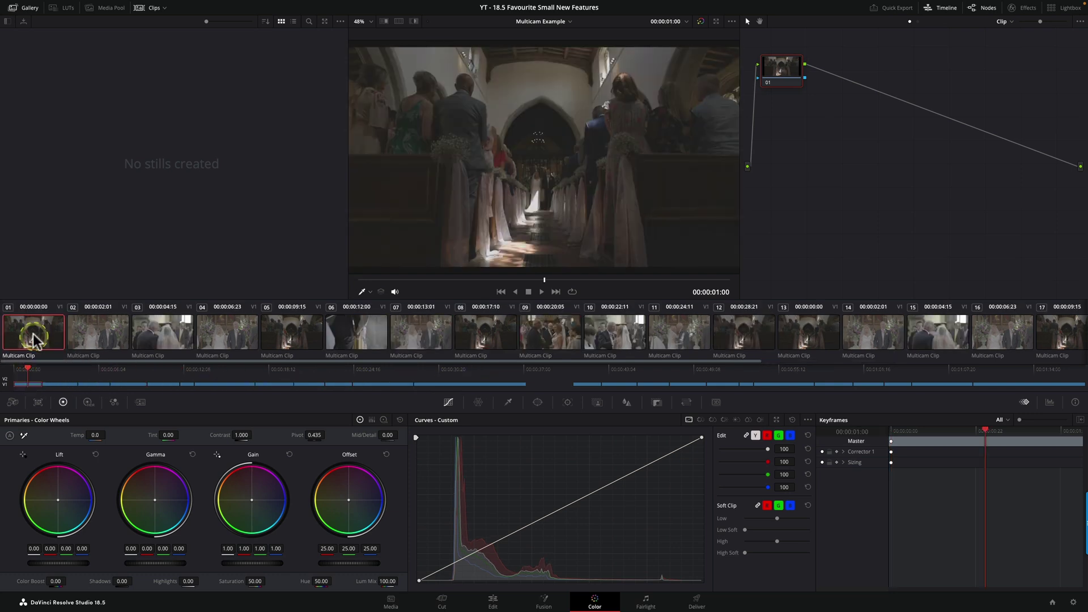
shift+click(731, 334)
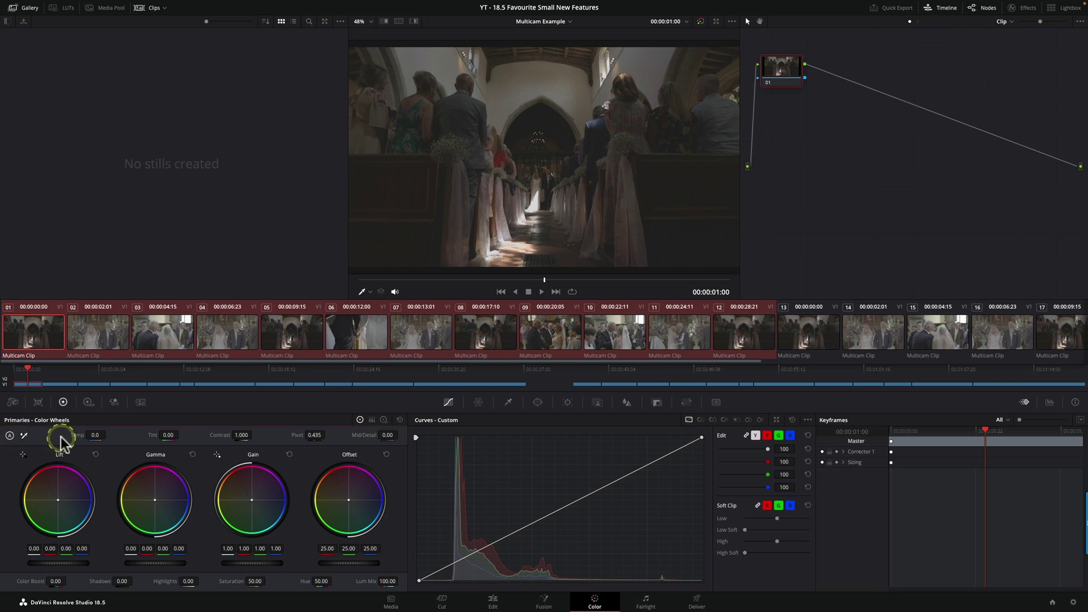
key(alt+shift+c)
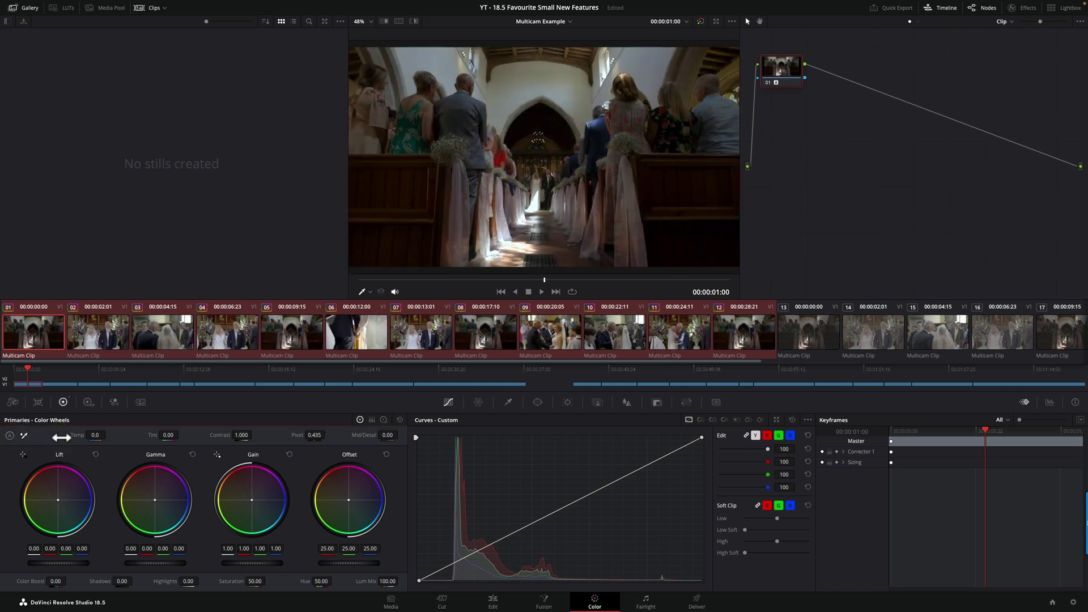
Step: Preview clips 06, 07, 08 and 09 individually, then return to the Edit page
click(378, 339)
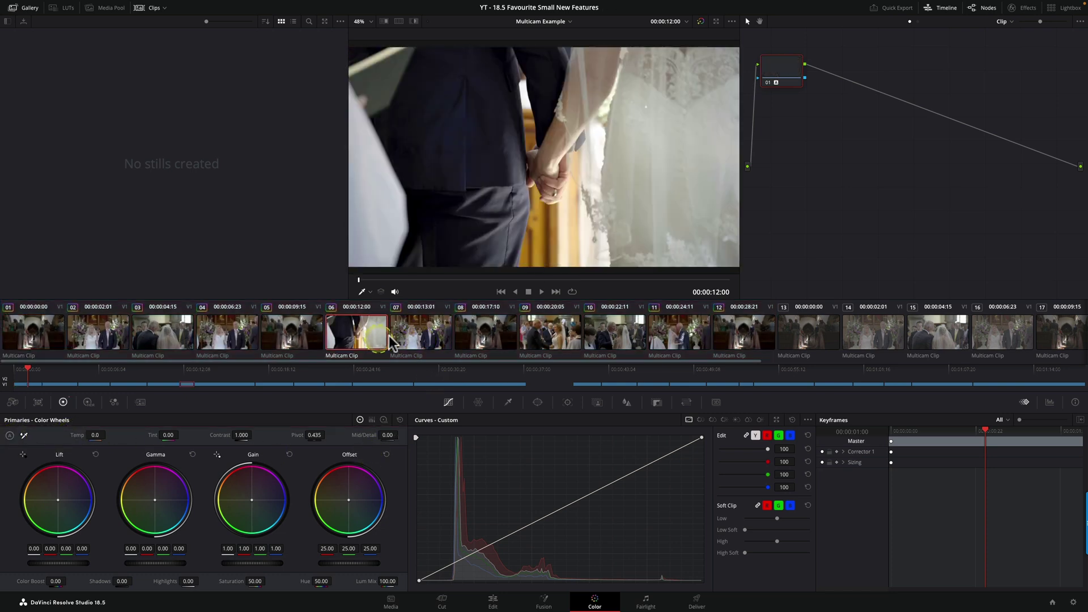
click(425, 339)
click(470, 334)
click(548, 329)
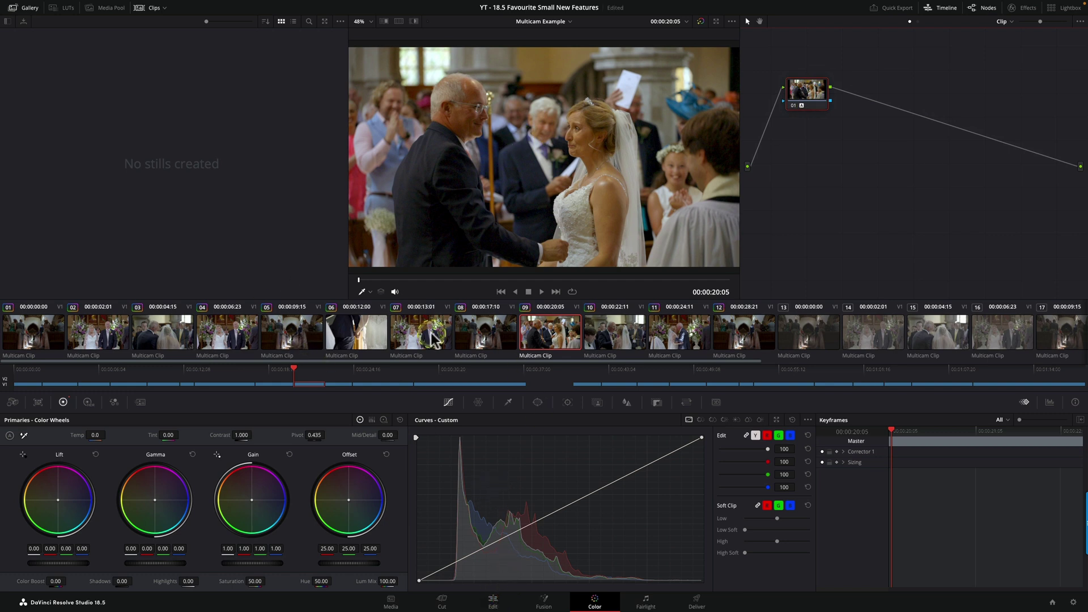
click(493, 600)
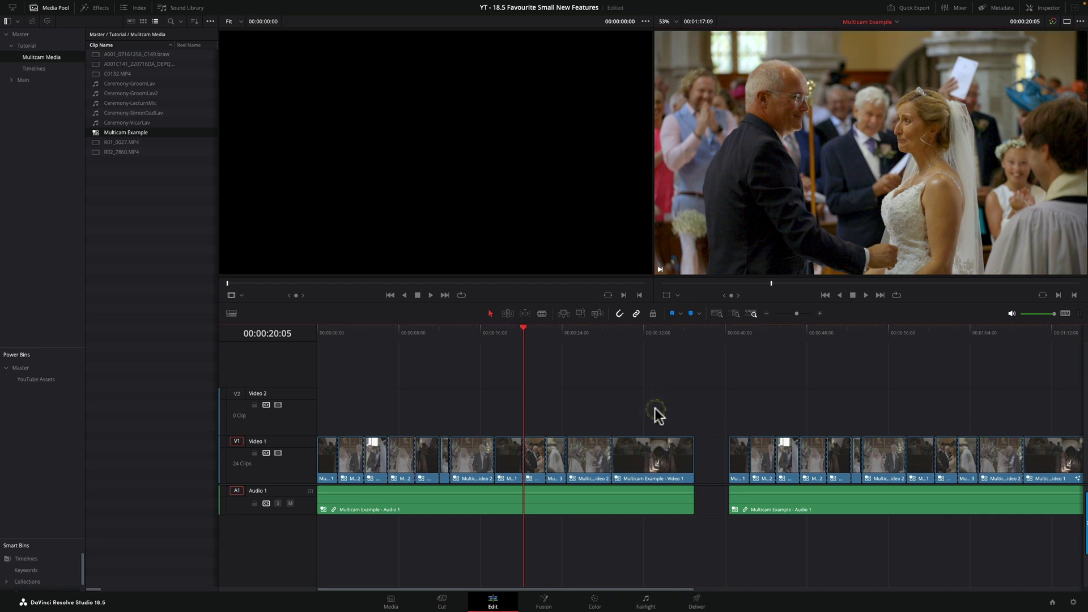
Step: Flatten the first multicam clip group retaining grades, then undo it
drag(687, 405, 319, 462)
right_click(509, 457)
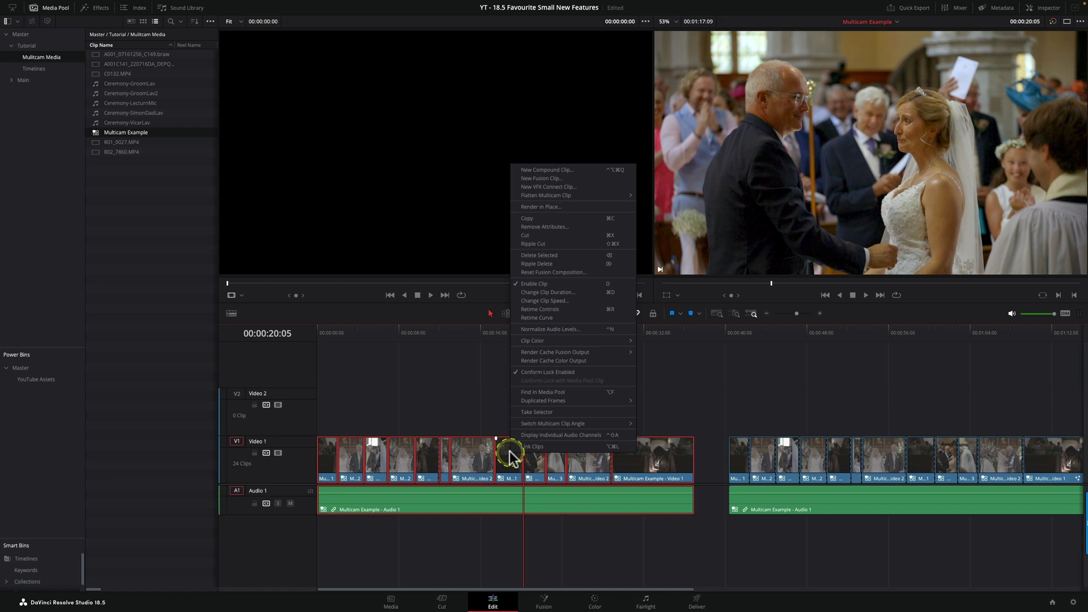
mouse_move(554, 195)
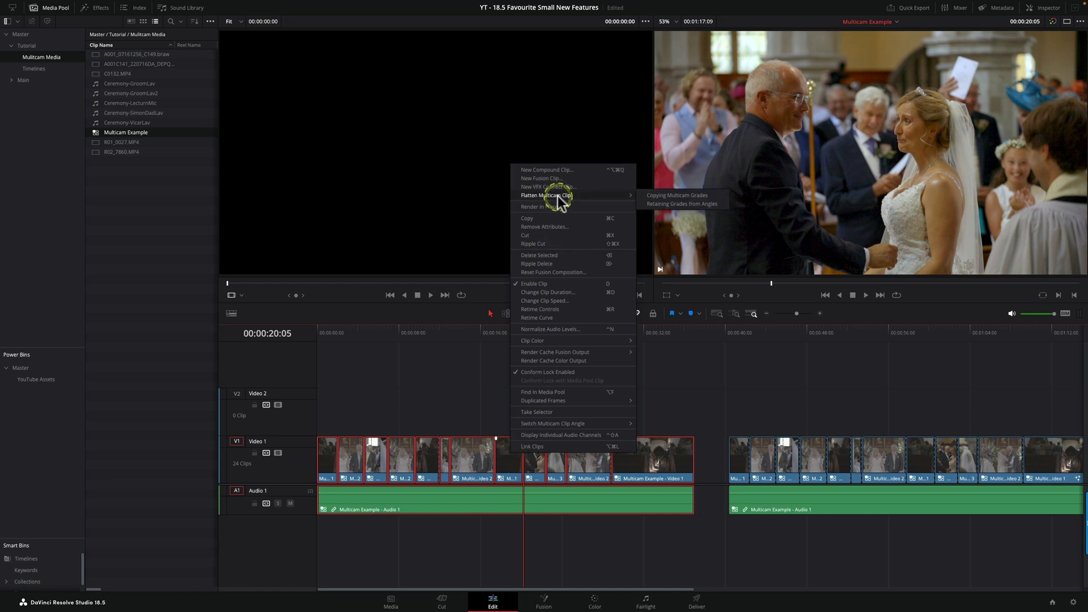
click(665, 204)
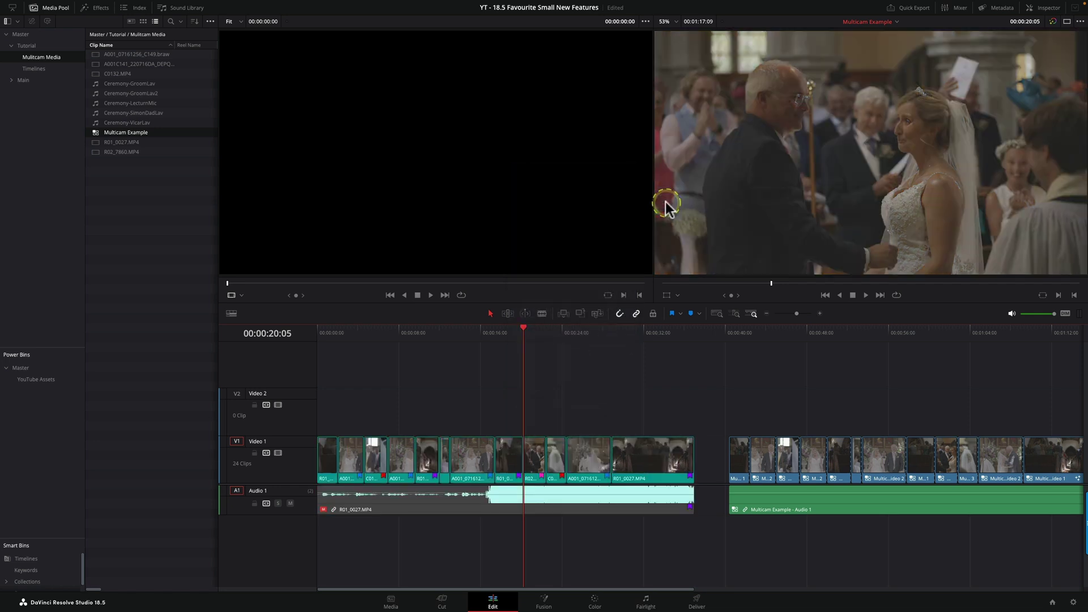
key(ctrl+z)
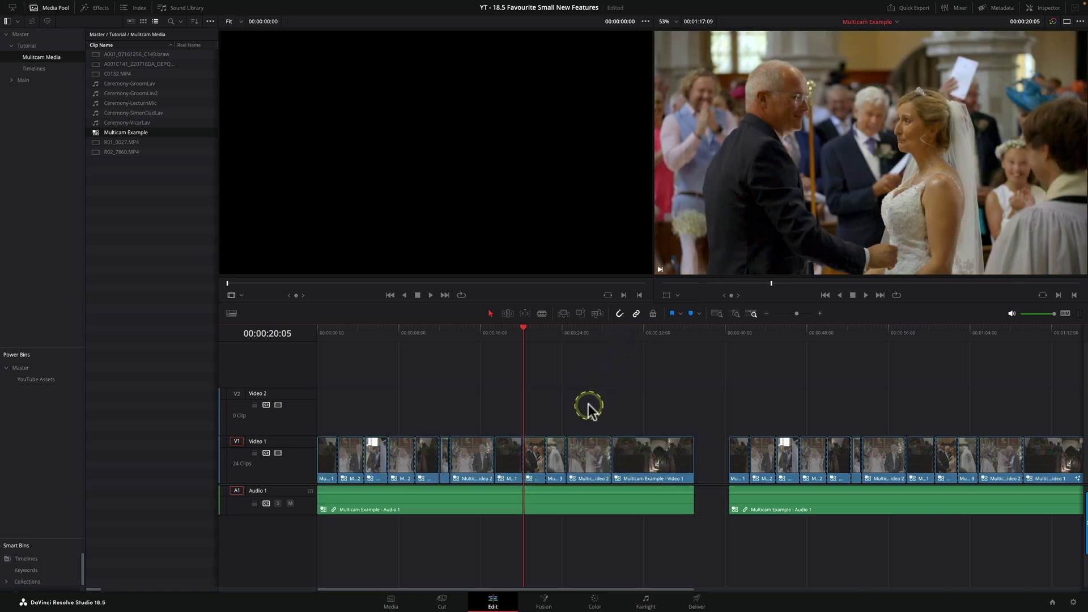
Step: Reselect the first clip group and flatten it copying multicam grades, moving the playhead to 00:00:34:21
drag(663, 404, 299, 454)
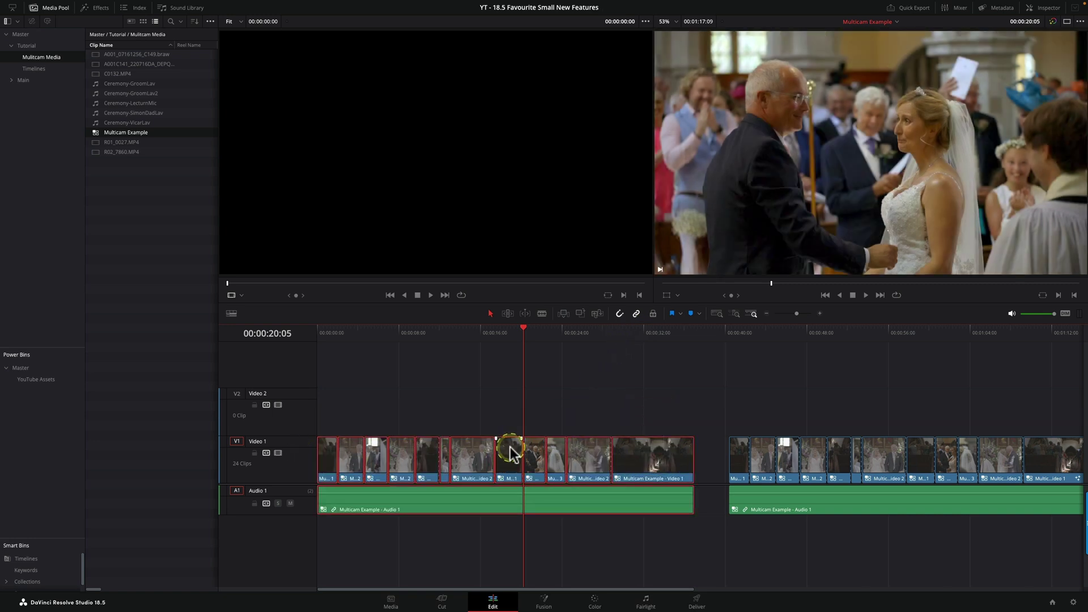
right_click(512, 454)
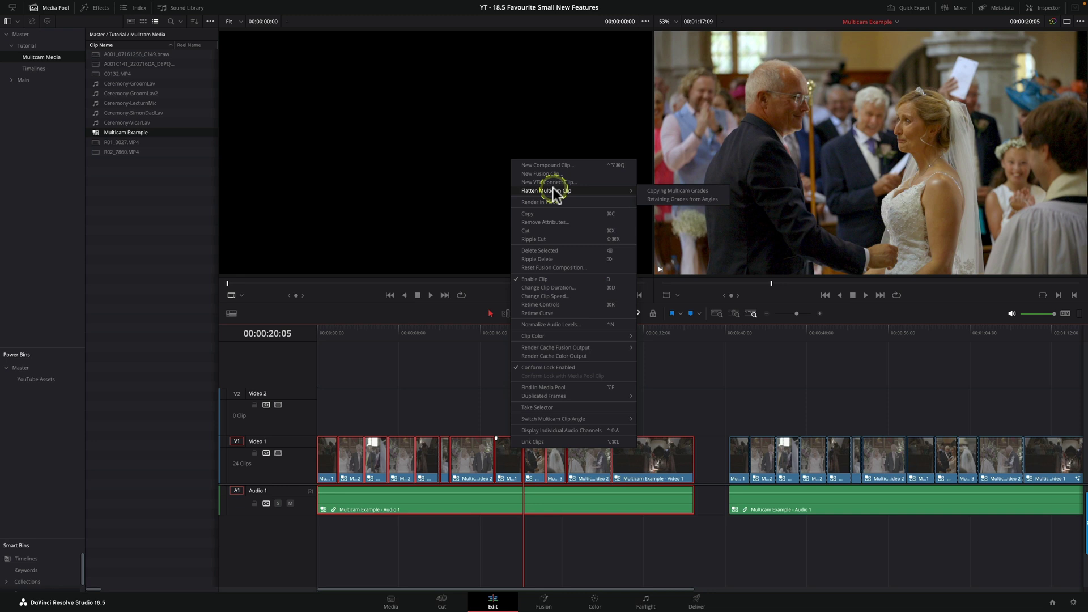
click(661, 191)
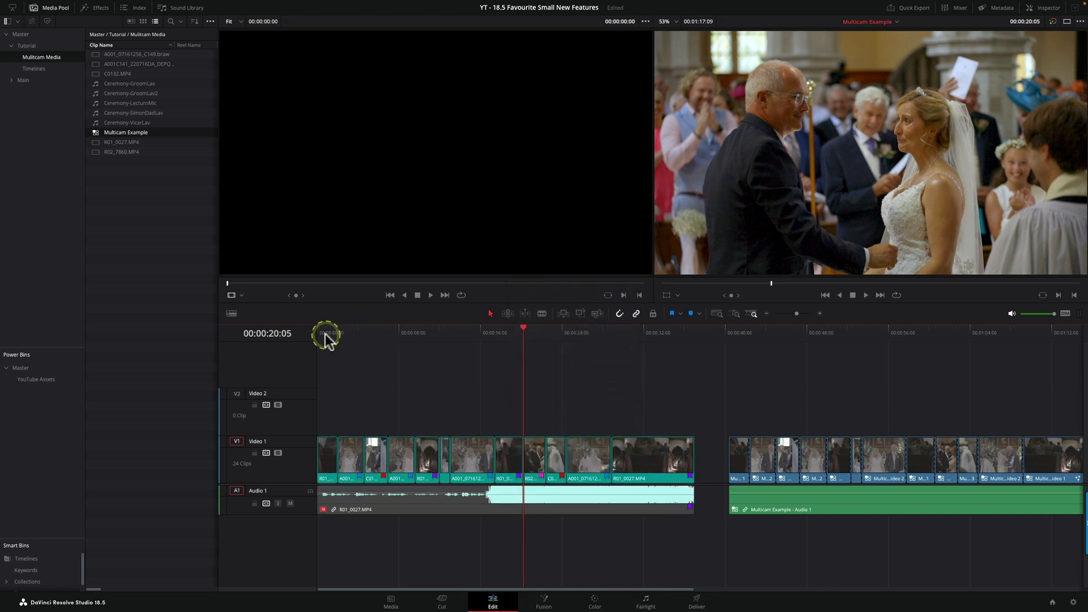
drag(325, 337, 673, 346)
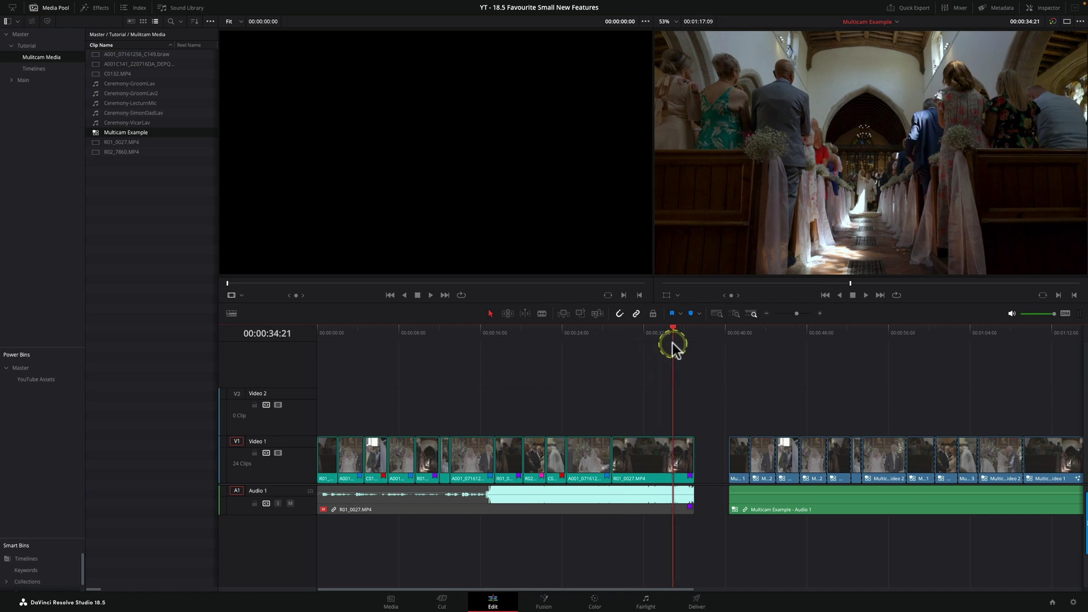
Step: On the Color page, check the grades of flattened clips 02 through 12 one by one
click(592, 601)
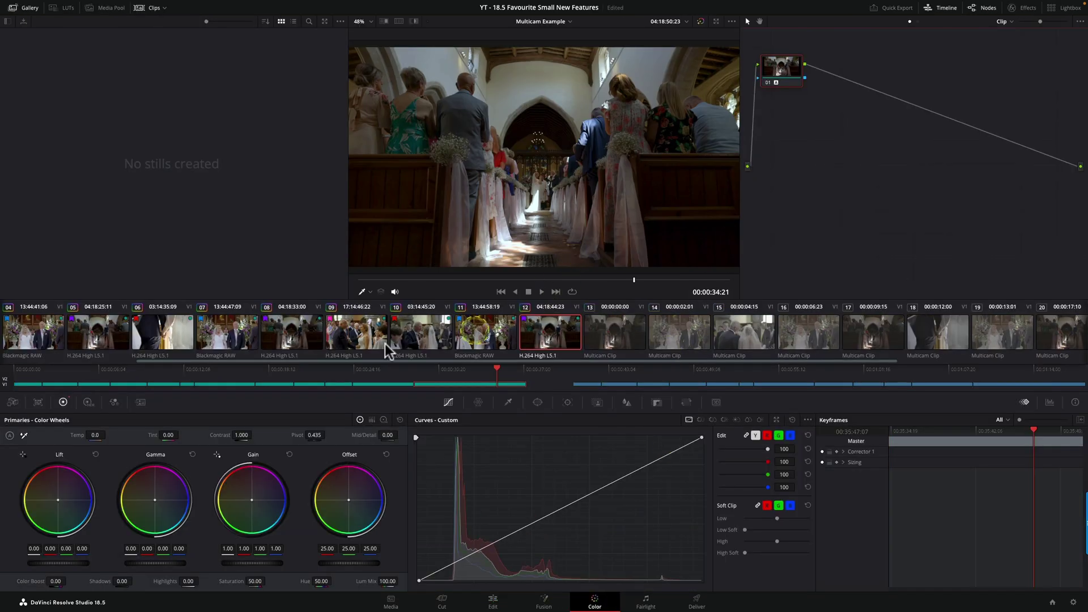
click(60, 339)
scroll(146, 365, left, 3)
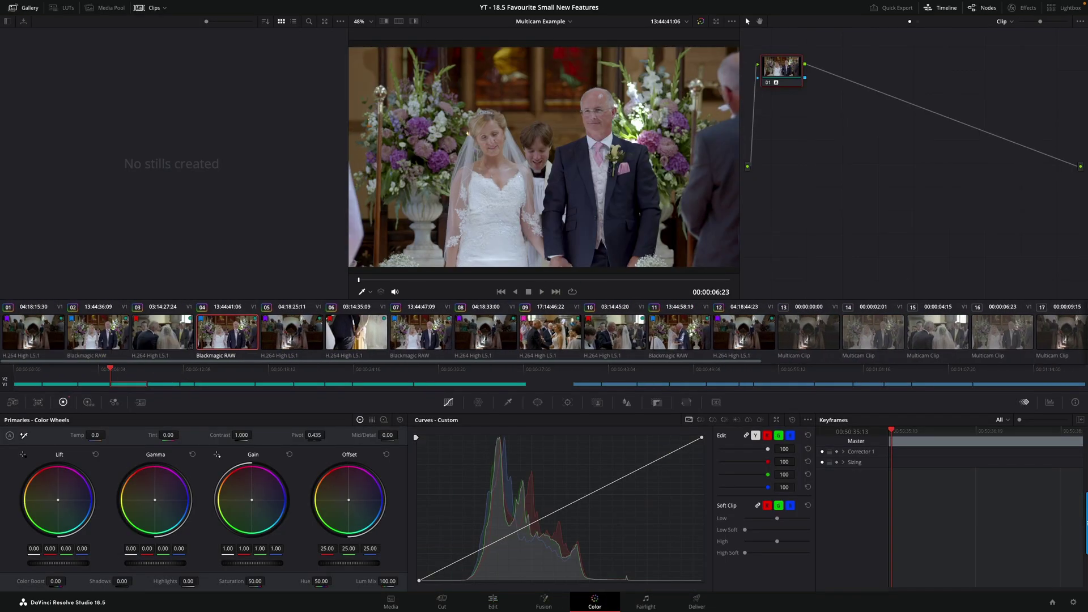
click(108, 337)
click(167, 342)
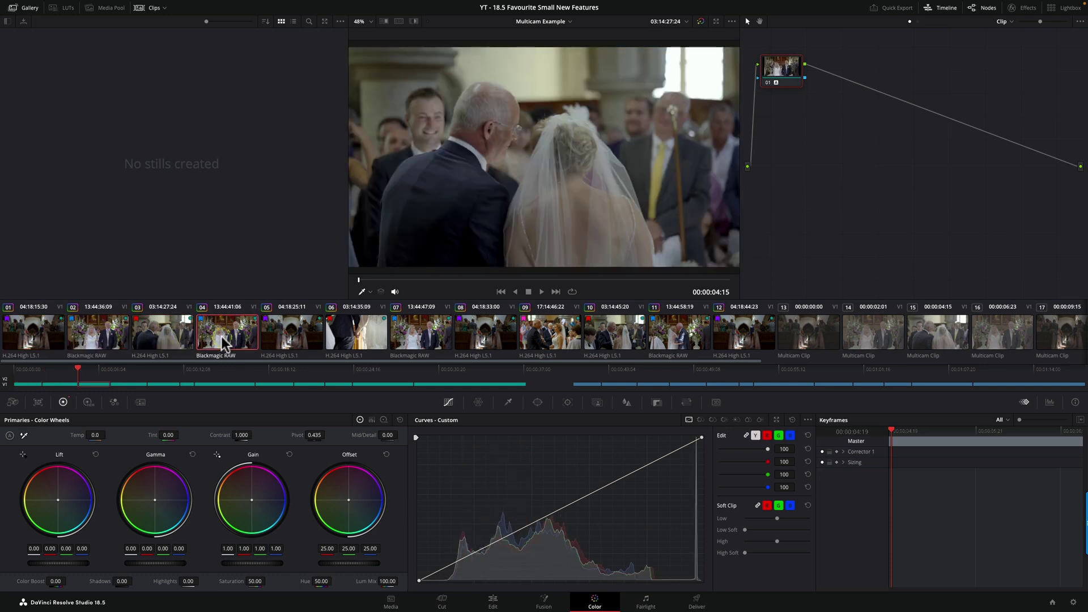
click(292, 334)
click(357, 334)
click(501, 338)
click(615, 335)
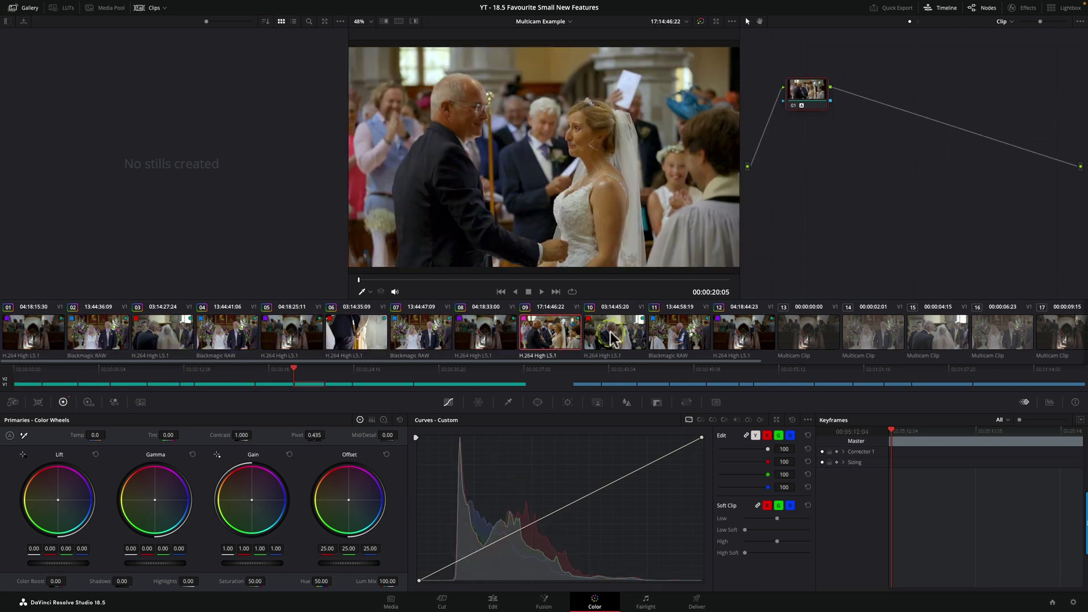
click(679, 335)
click(731, 334)
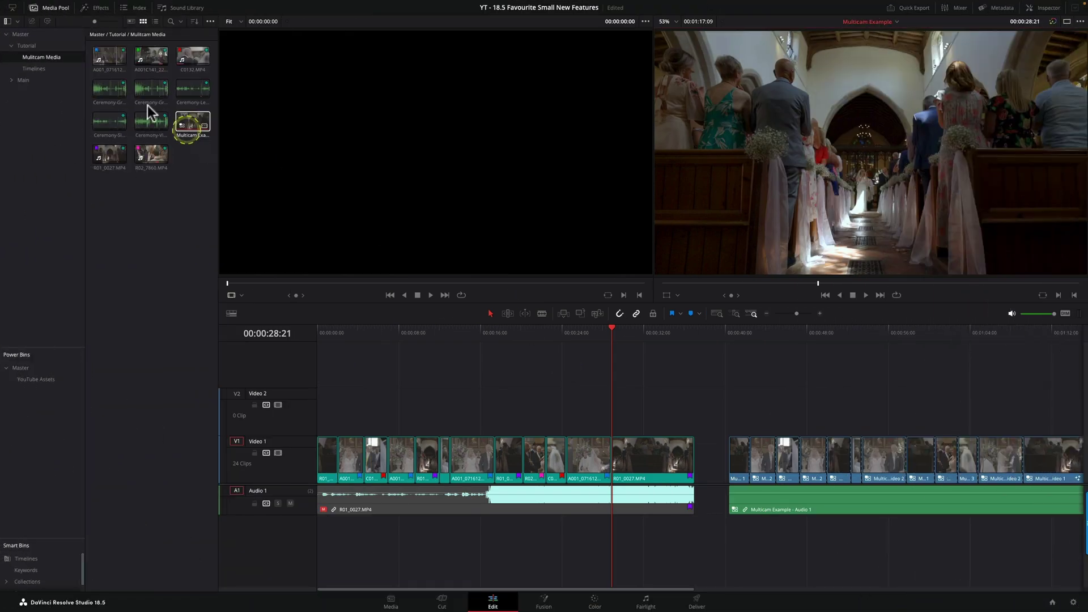
Step: Open the Tutorial bin, load Timeline 1, scrub through it and return to 00:00:00:00
click(28, 45)
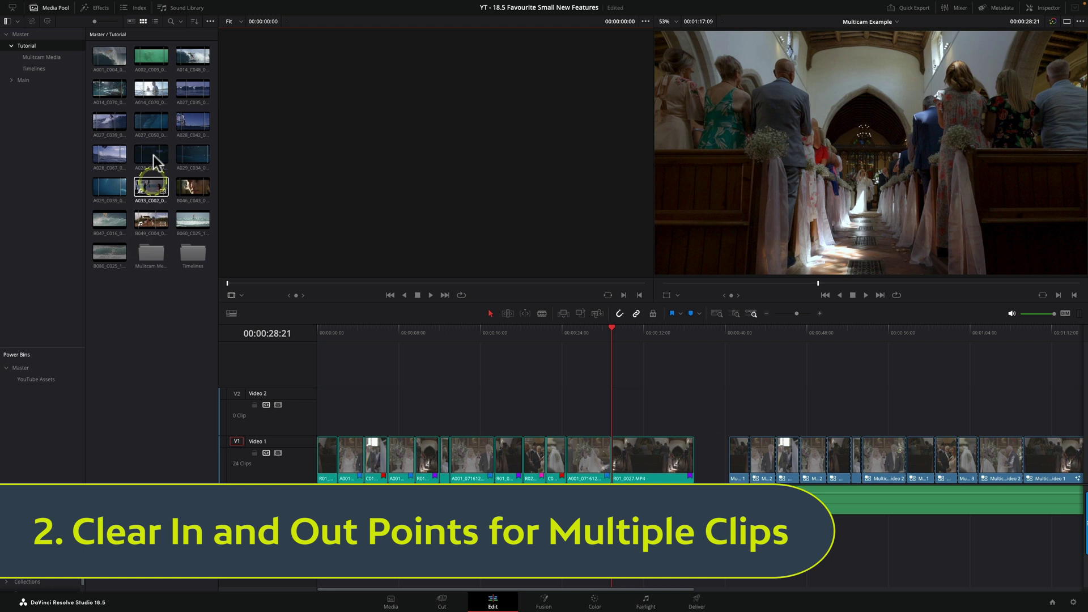
click(109, 63)
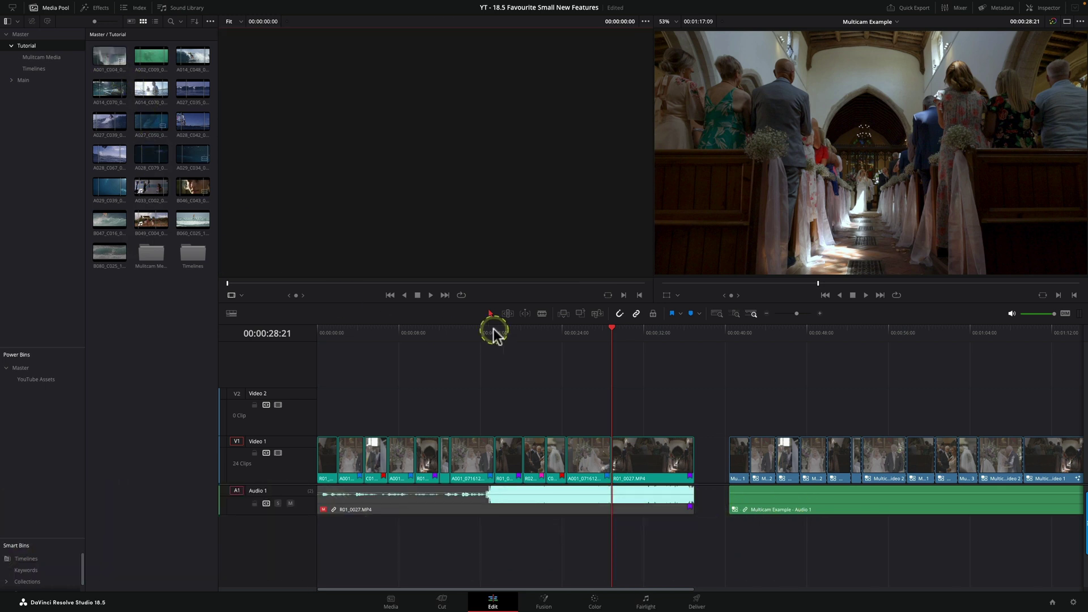
click(864, 22)
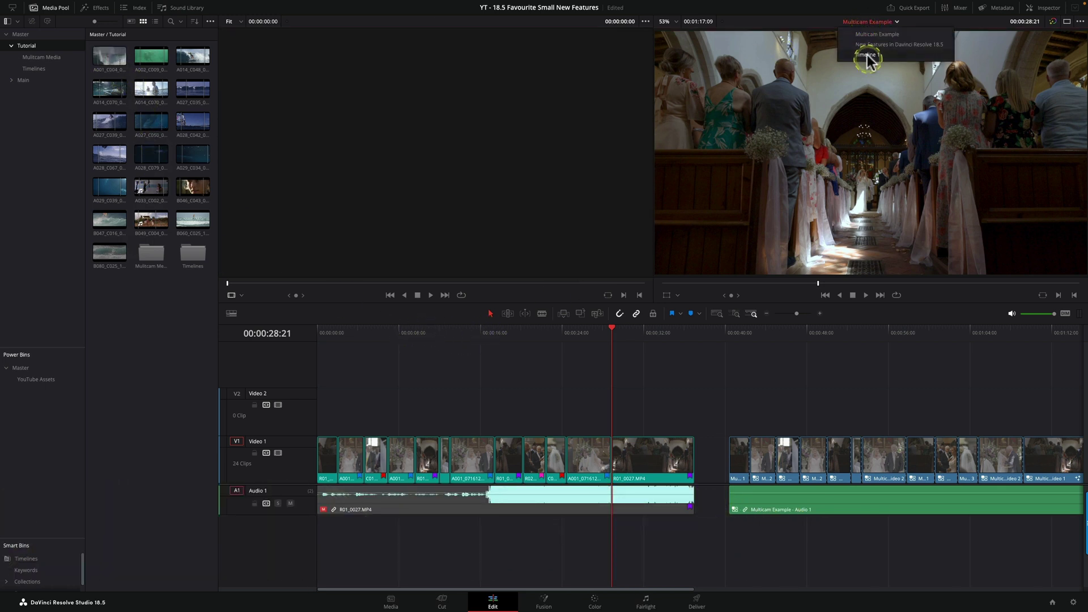
click(854, 95)
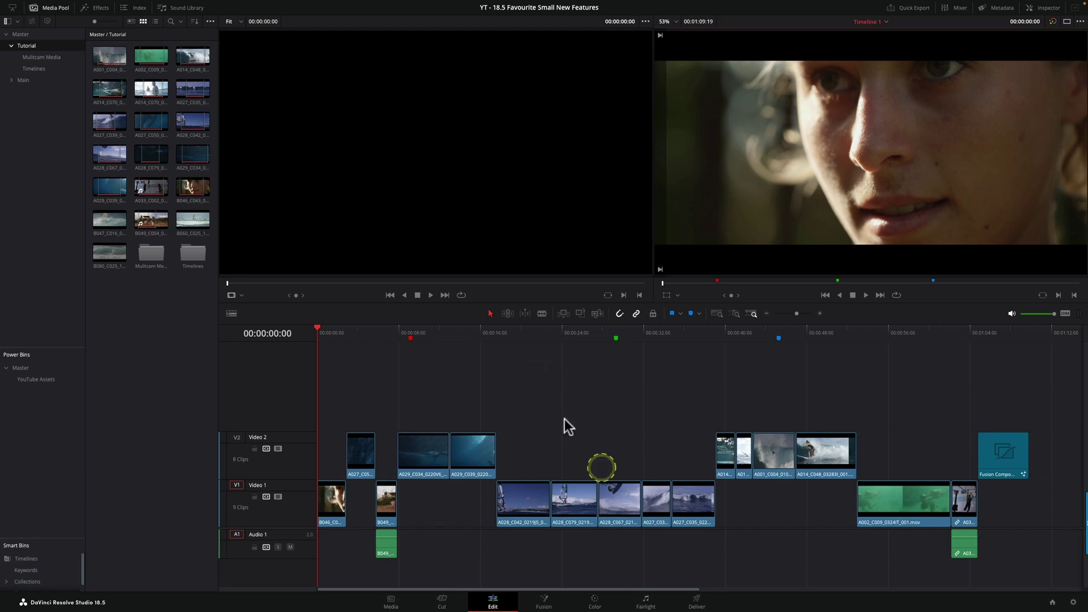
drag(394, 351, 323, 352)
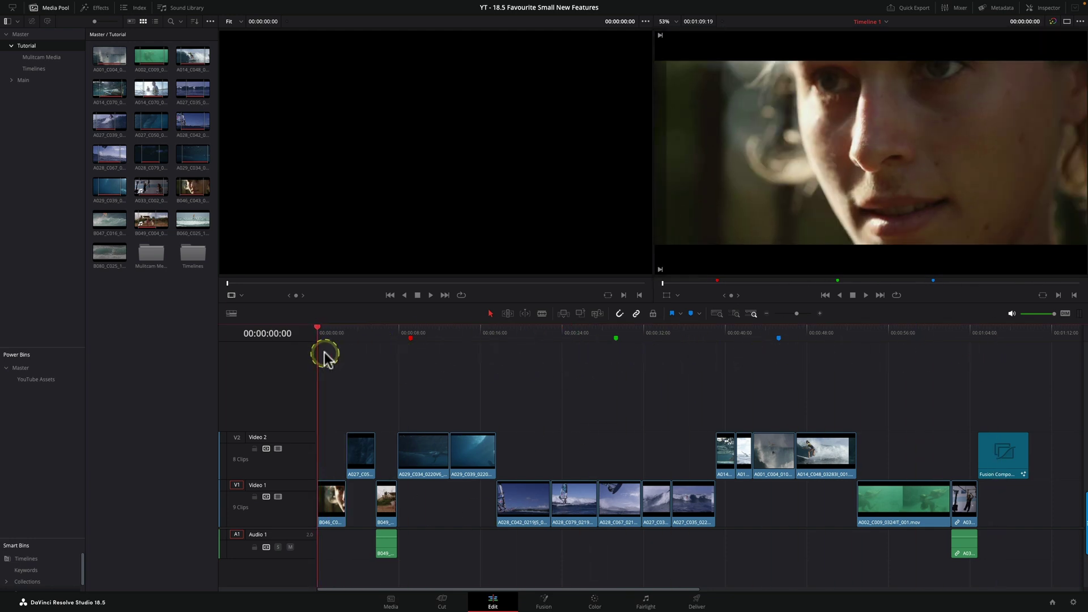
click(105, 31)
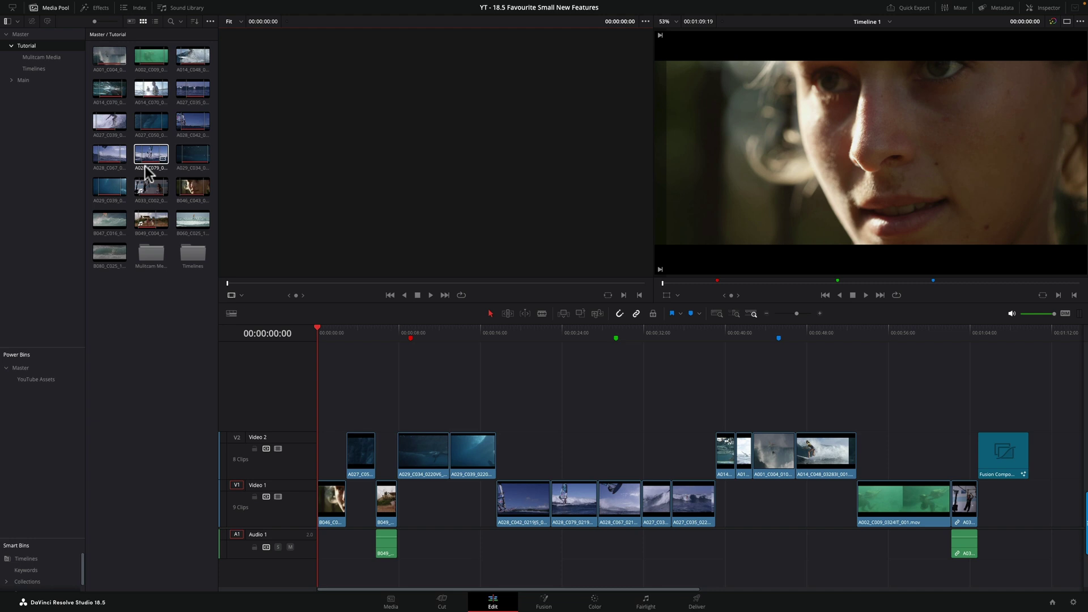
Step: Preview the first Media Pool clip, clear it, and select all eighteen Media Pool clips
click(108, 58)
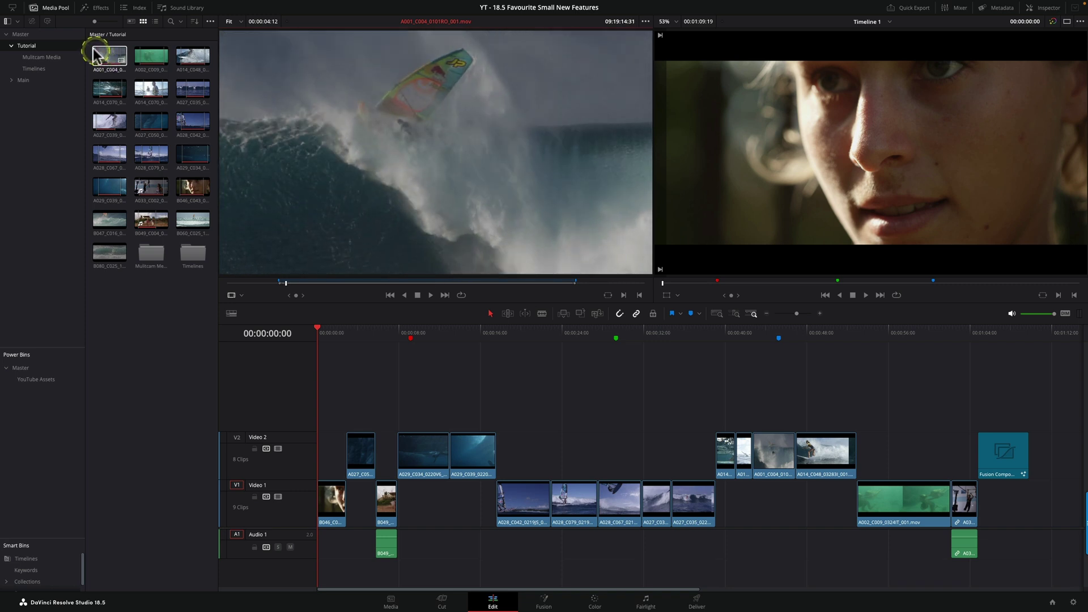
click(88, 44)
drag(121, 75, 210, 238)
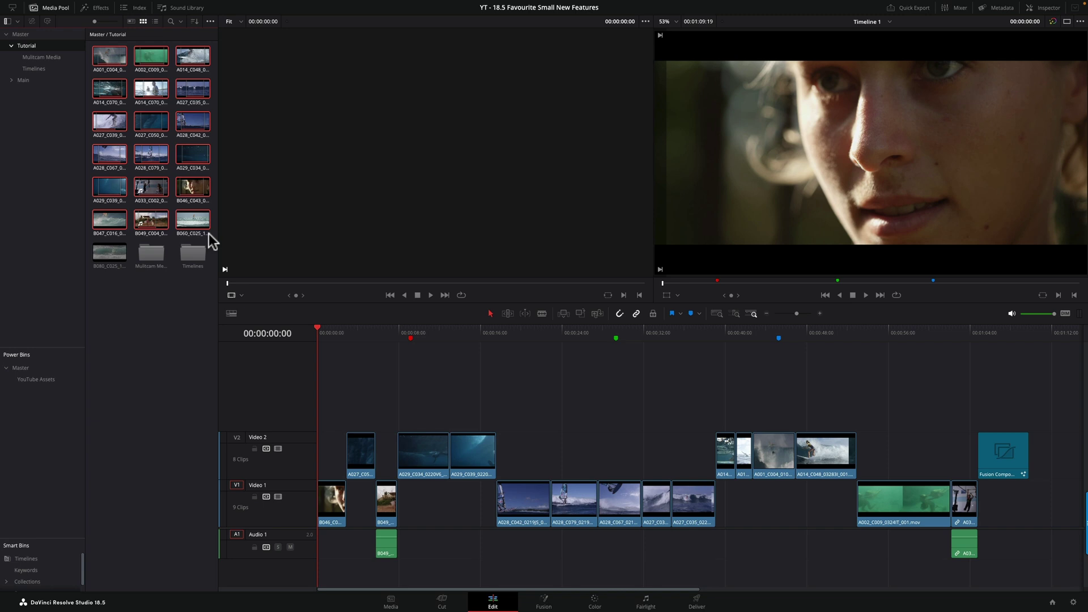
click(164, 285)
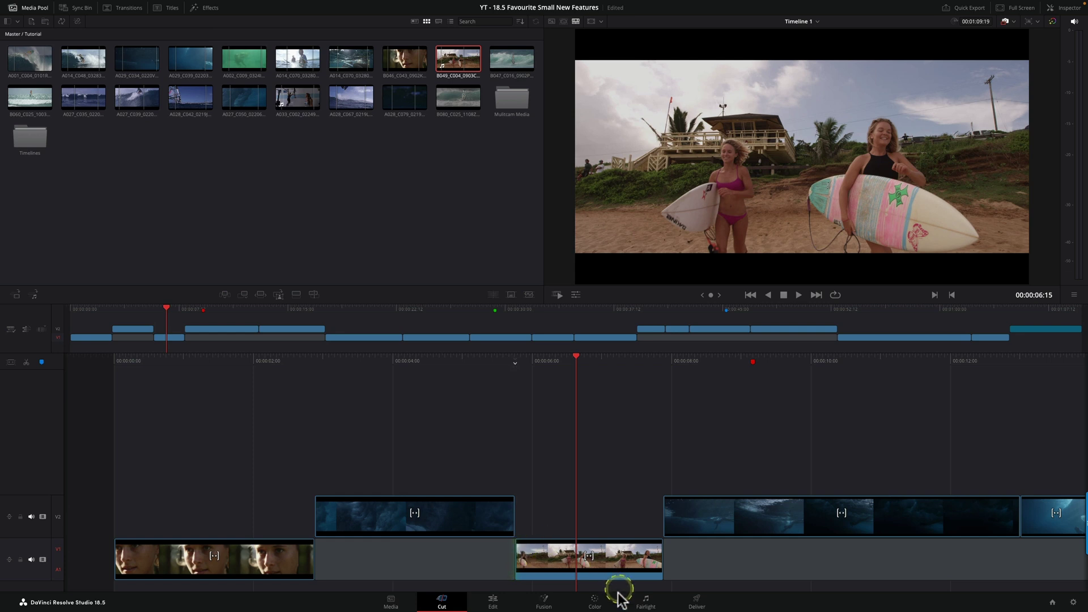
Step: Grab a still of the surfers frame on the Color page, check its options, and return to Edit
click(594, 601)
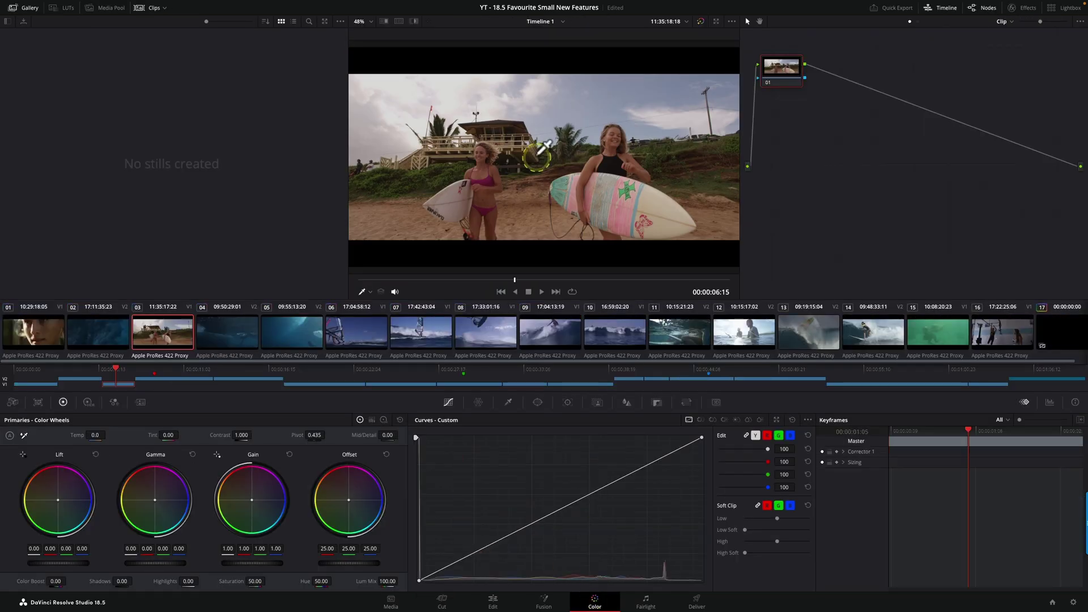
right_click(554, 102)
click(573, 107)
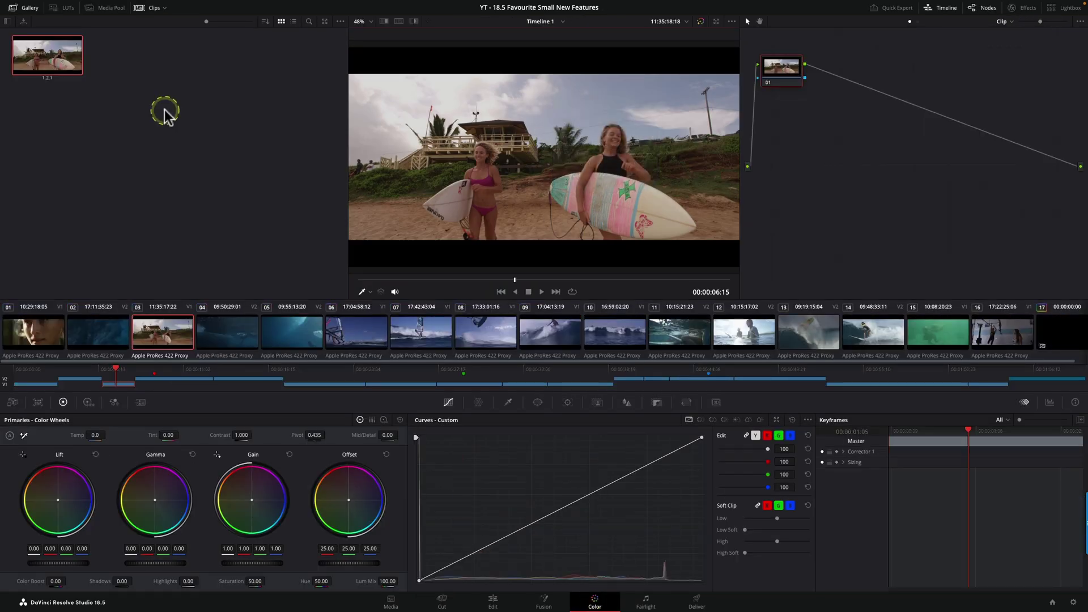
right_click(55, 67)
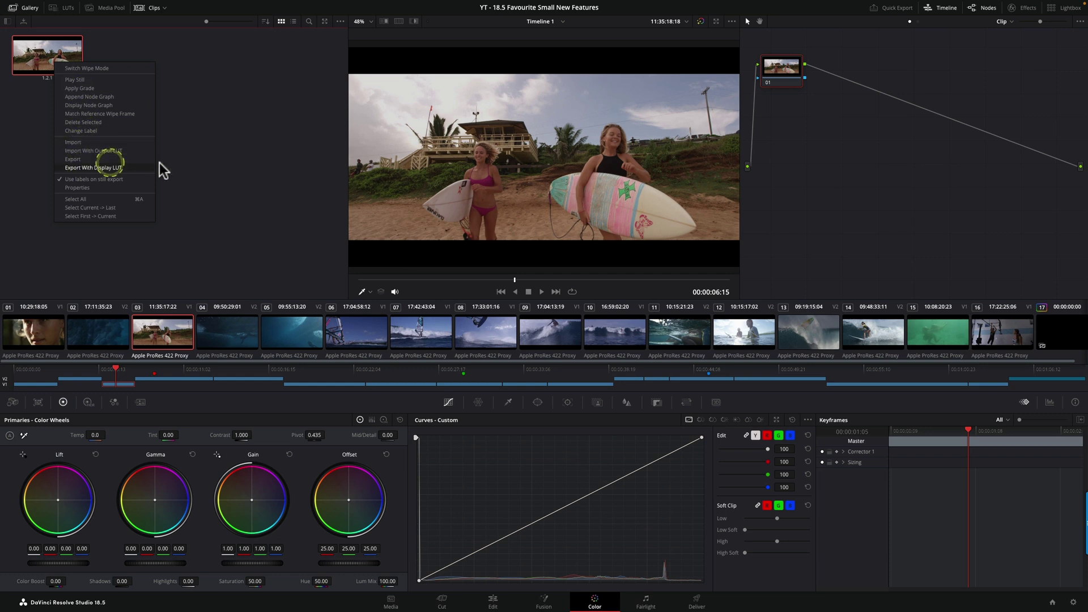
click(227, 162)
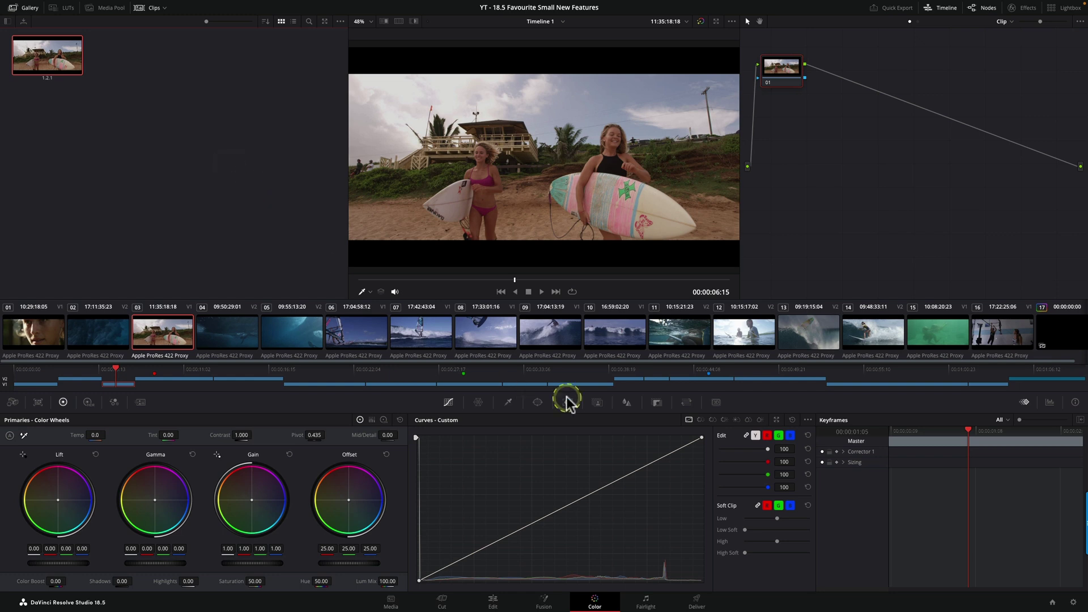
click(494, 601)
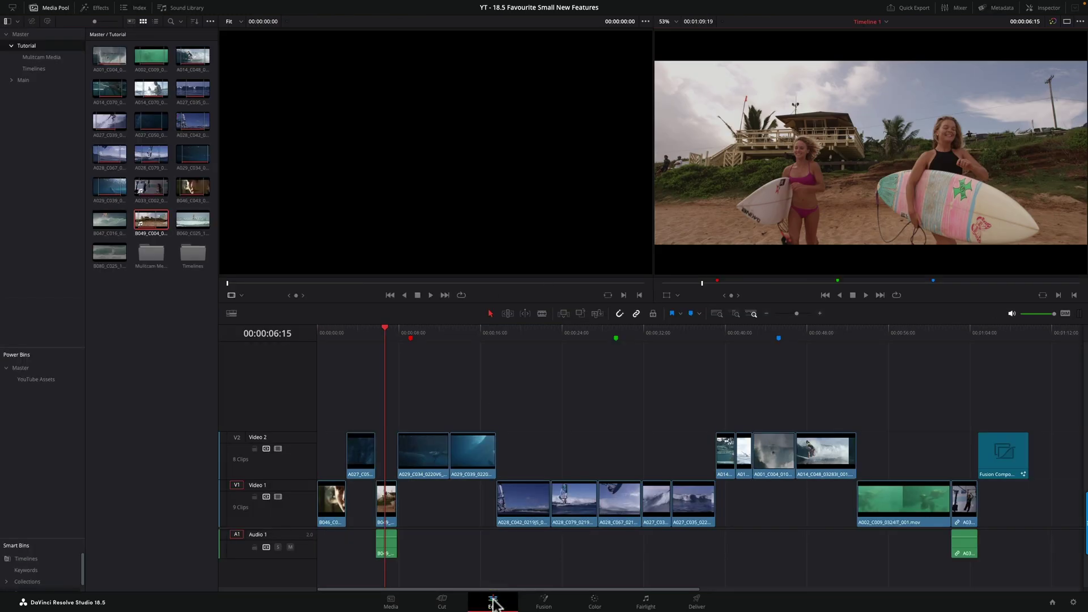
Step: Settle on the Media page with the beach clip parked on a later frame
click(390, 600)
click(437, 602)
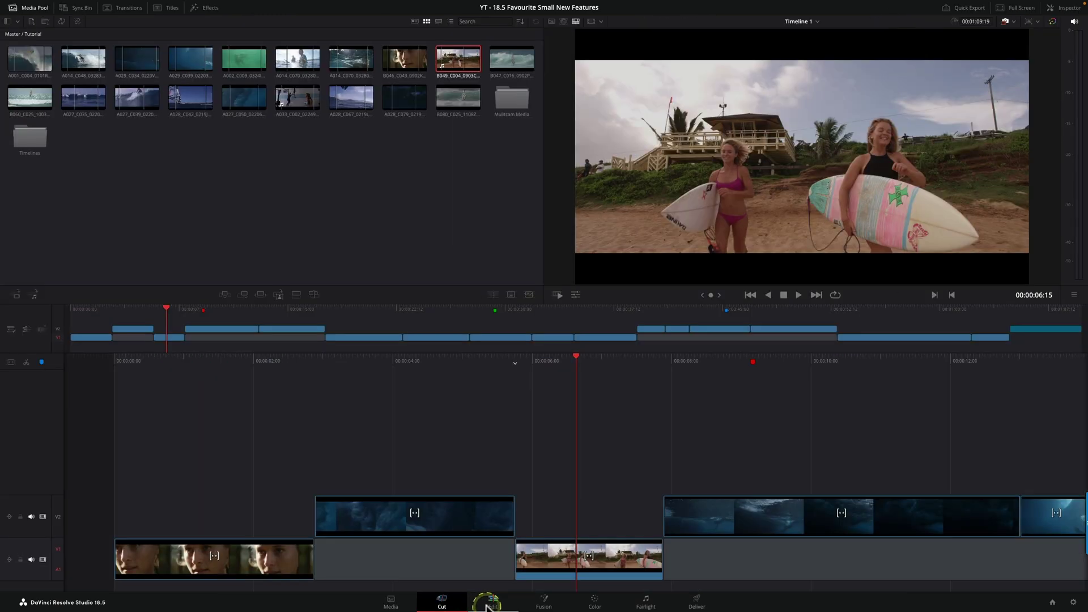
click(491, 602)
click(394, 602)
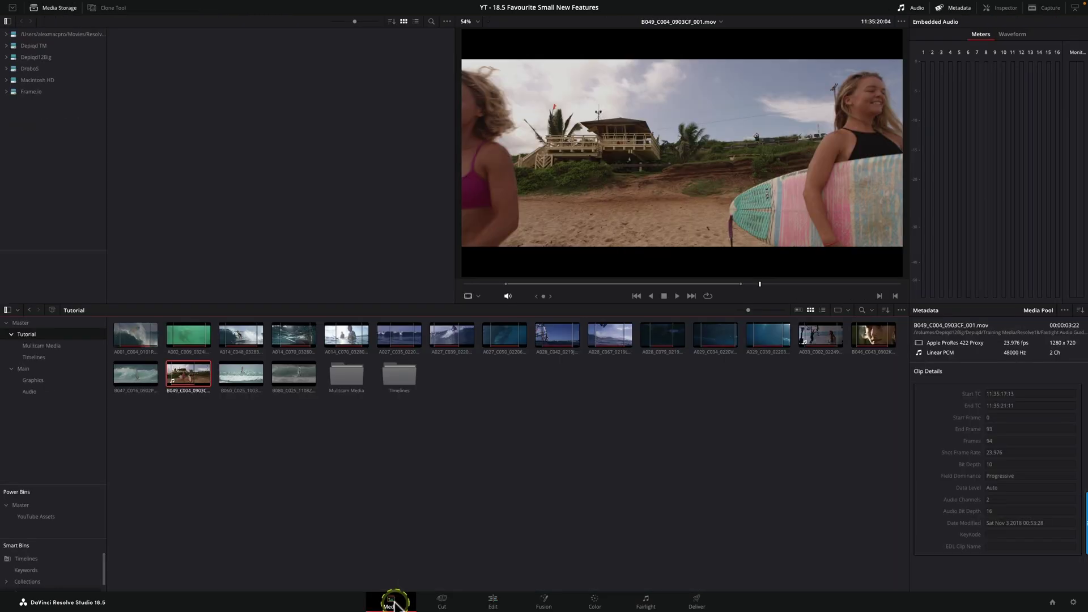
mouse_move(570, 284)
mouse_down()
mouse_move(644, 284)
mouse_move(563, 283)
mouse_move(588, 285)
mouse_up()
click(136, 62)
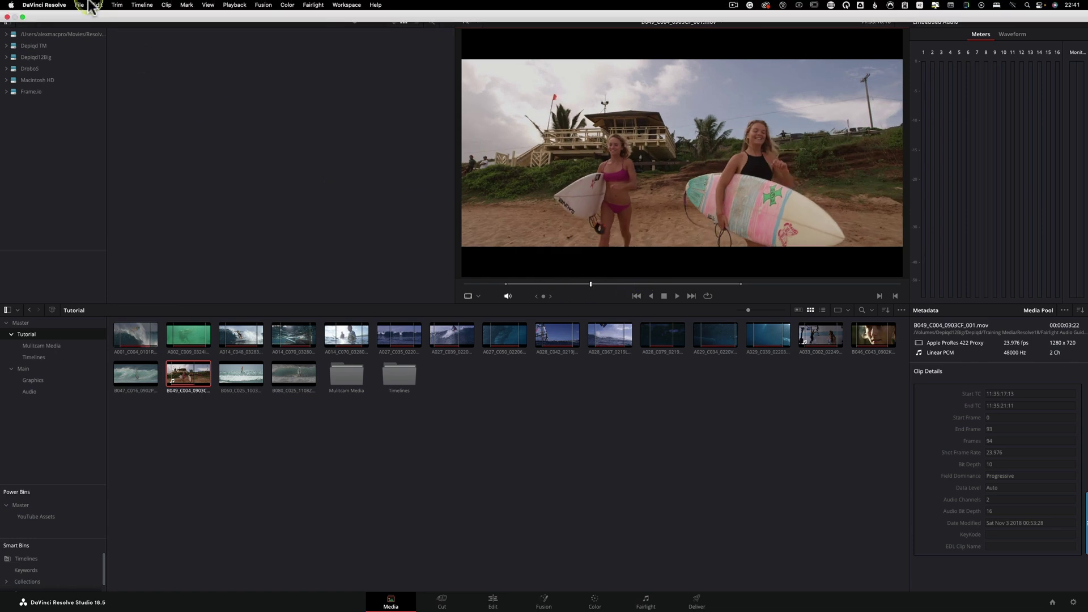
Step: Locate File > Export > Current Frame as Still, then open Keyboard Customization
click(79, 4)
mouse_move(95, 140)
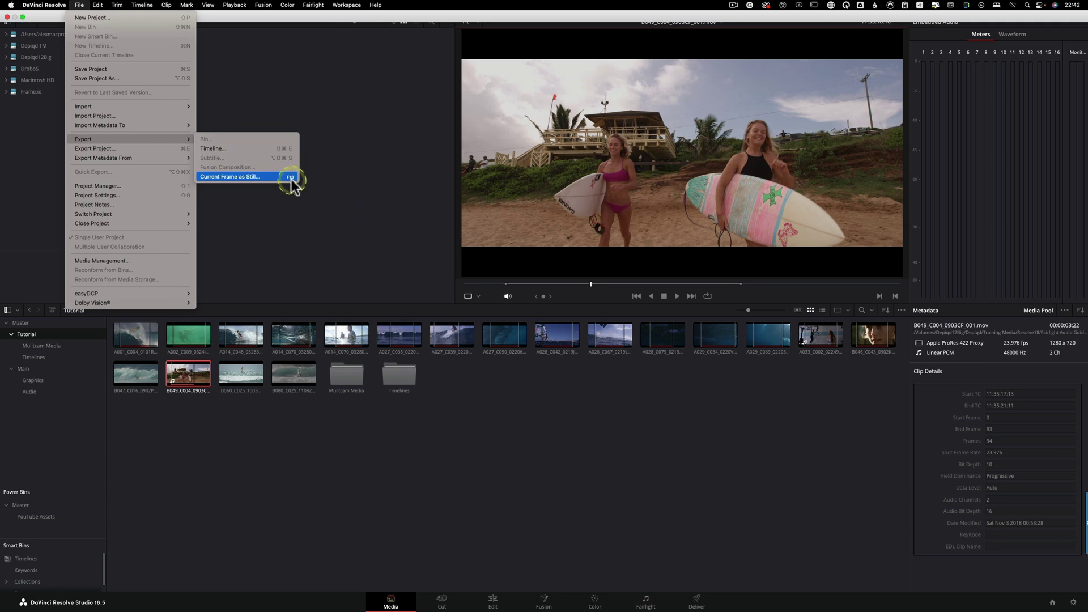
mouse_move(44, 5)
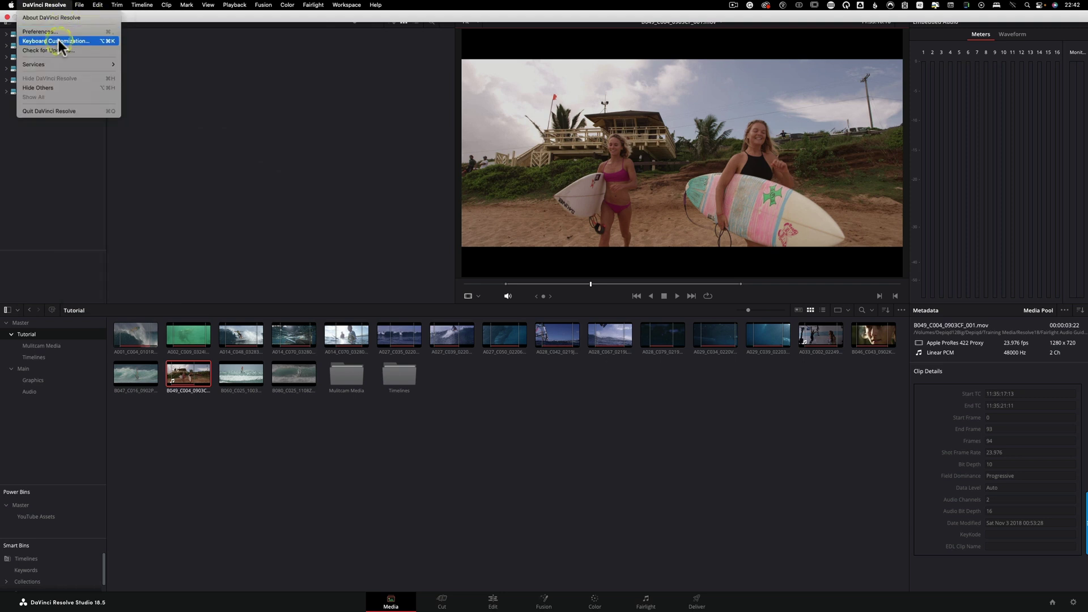
click(60, 45)
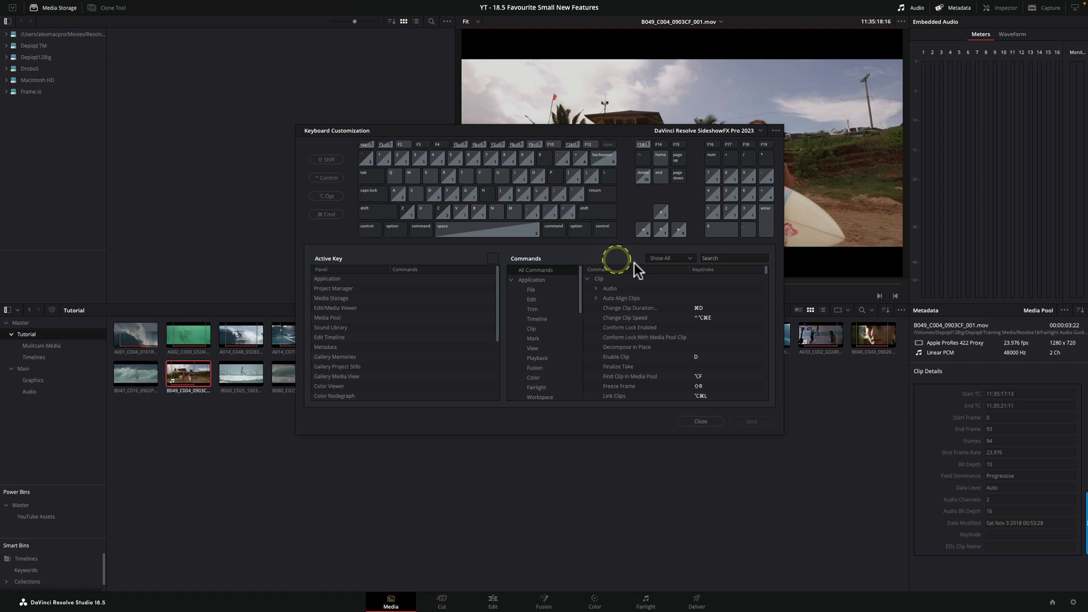
Step: Search 'export' and select the F13 keystroke for Current Frame as Still under File > Export
click(724, 260)
text(export)
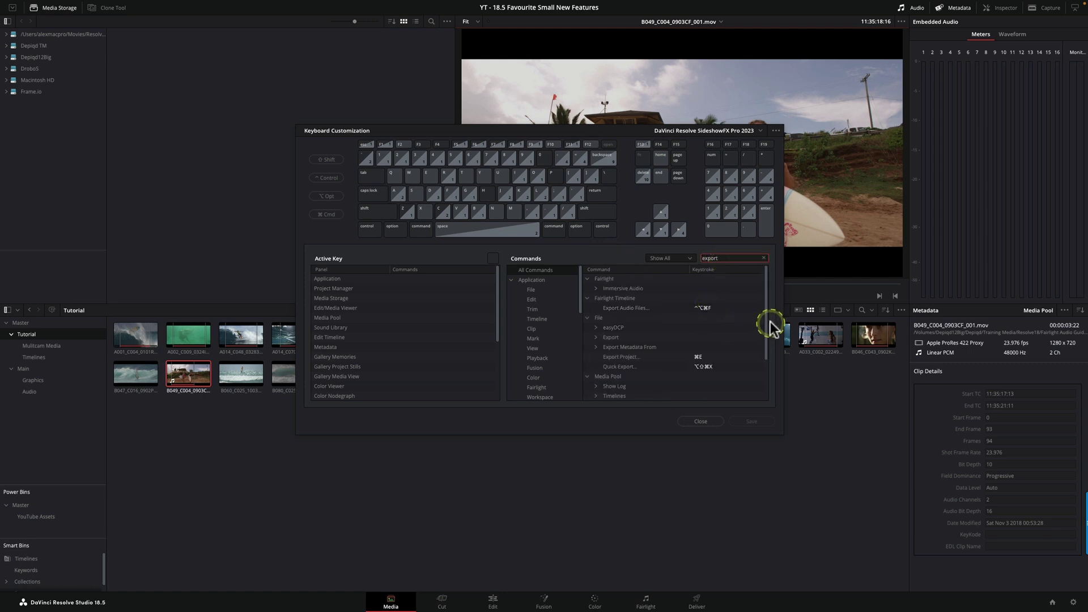
drag(767, 308, 767, 322)
click(596, 319)
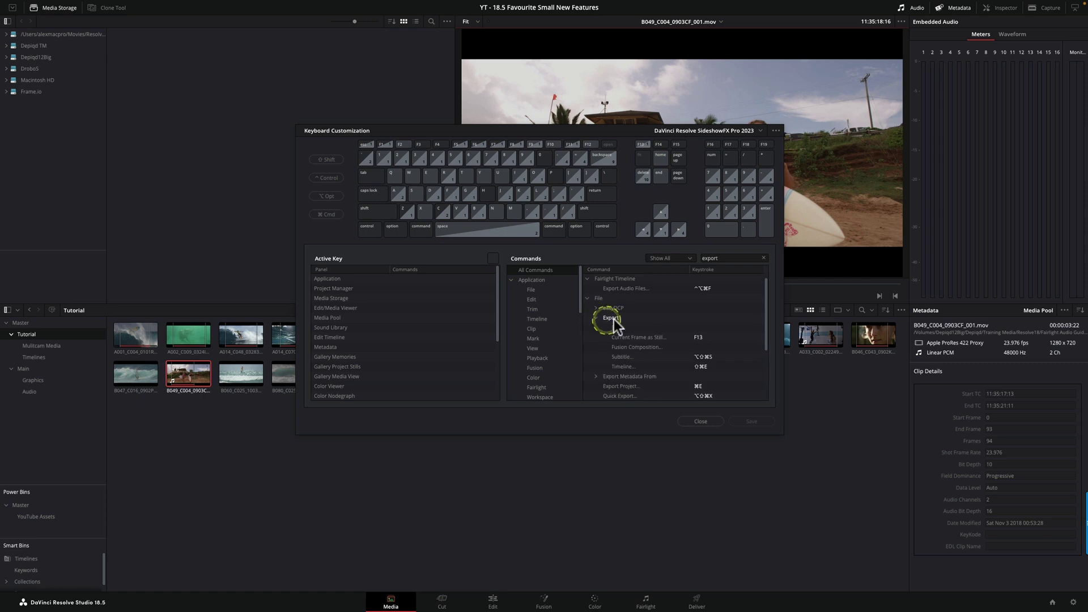
click(707, 339)
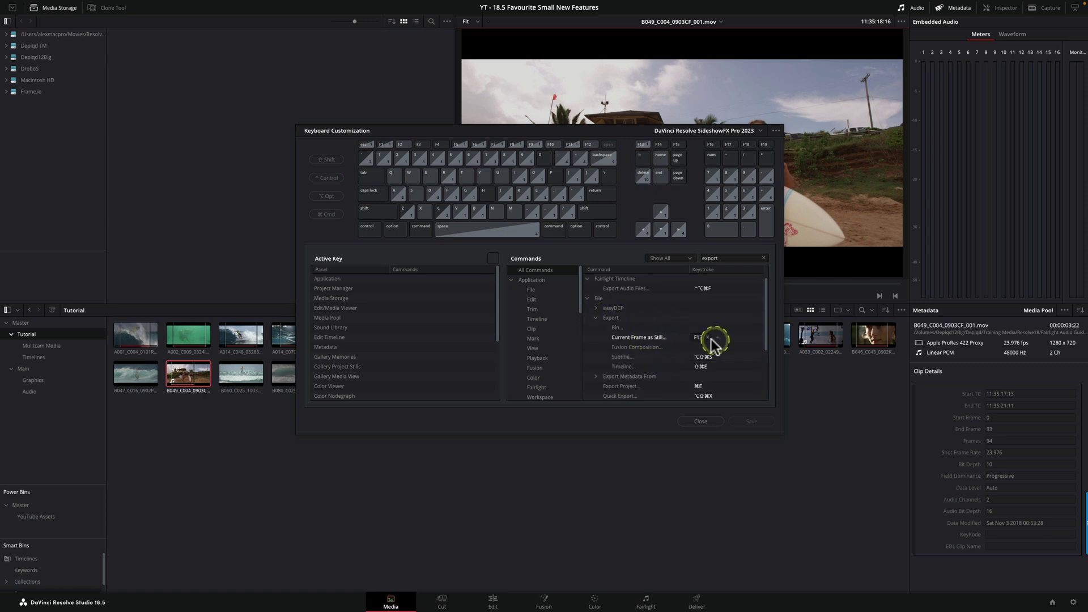
click(694, 338)
click(697, 339)
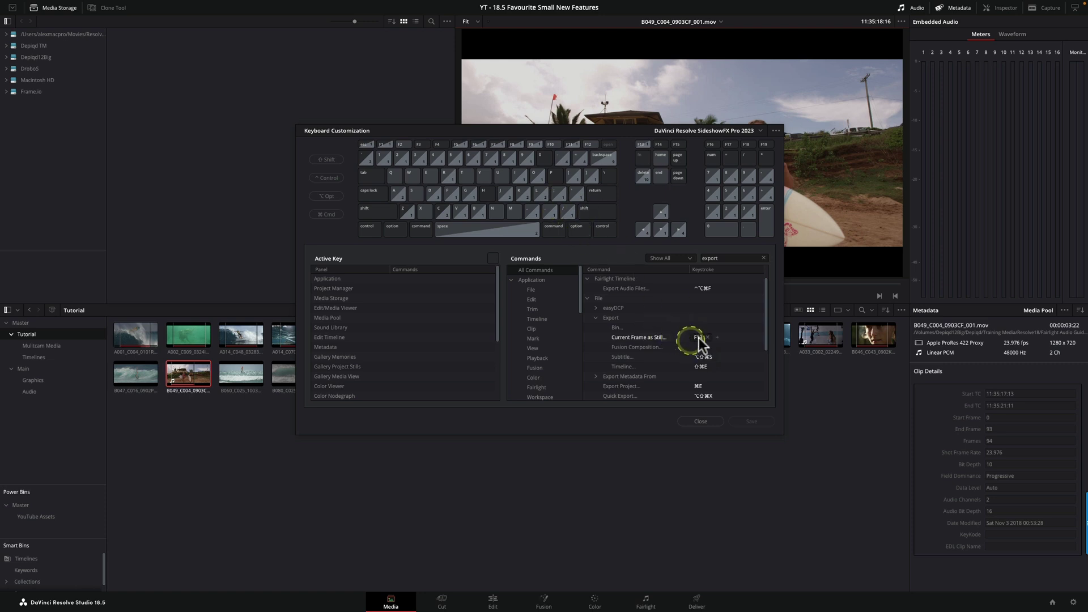
click(726, 339)
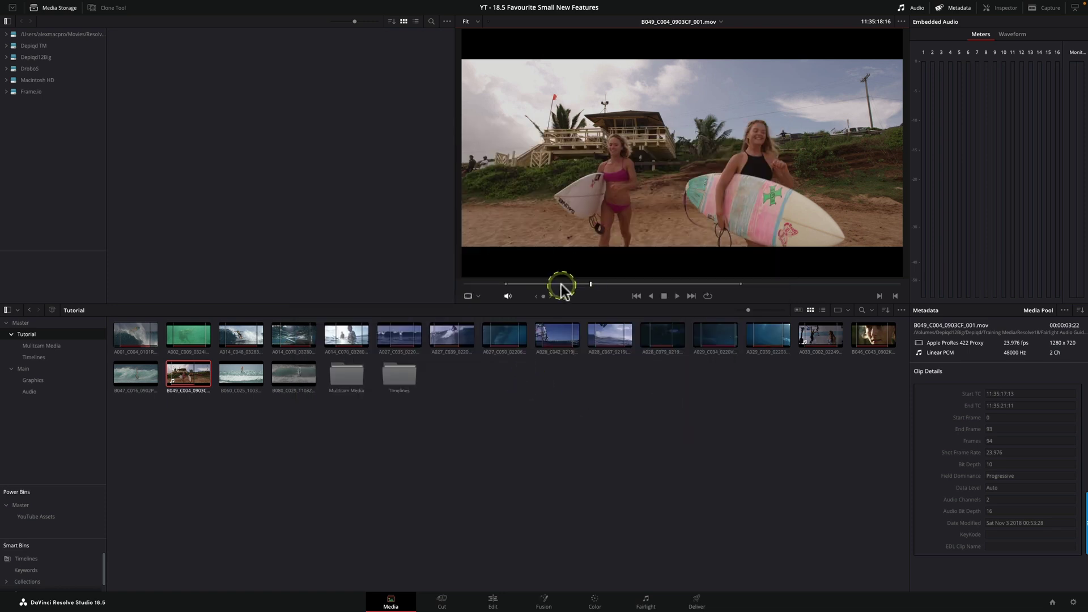
Step: Advance the beach clip a few frames and review the still export dialog, keeping PNG format
click(571, 284)
mouse_move(573, 284)
mouse_down()
mouse_move(602, 287)
mouse_move(593, 283)
mouse_up()
key(super+shift+e)
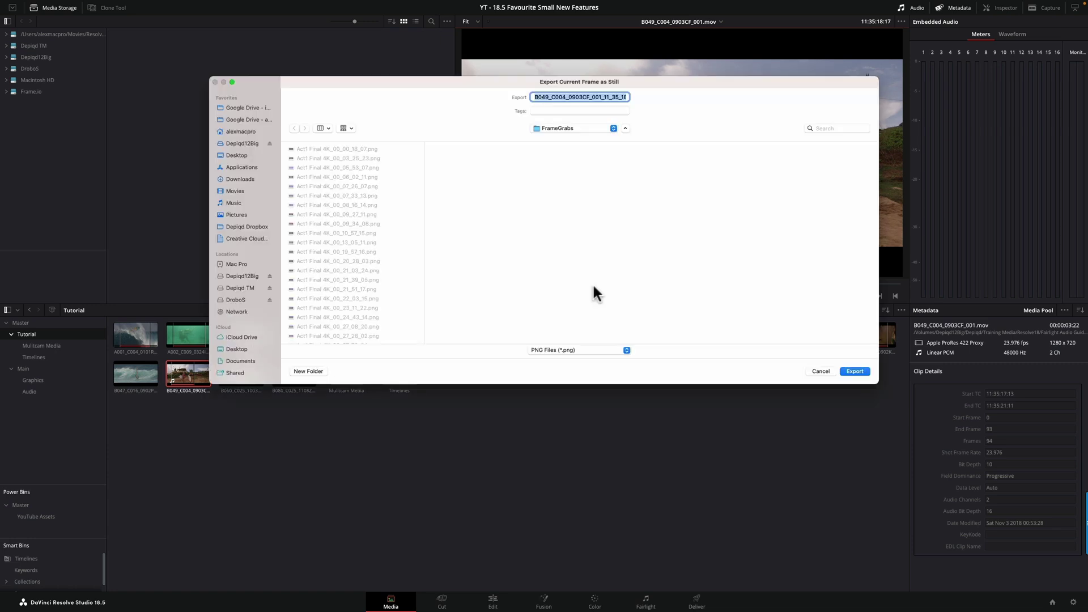
click(595, 97)
click(591, 350)
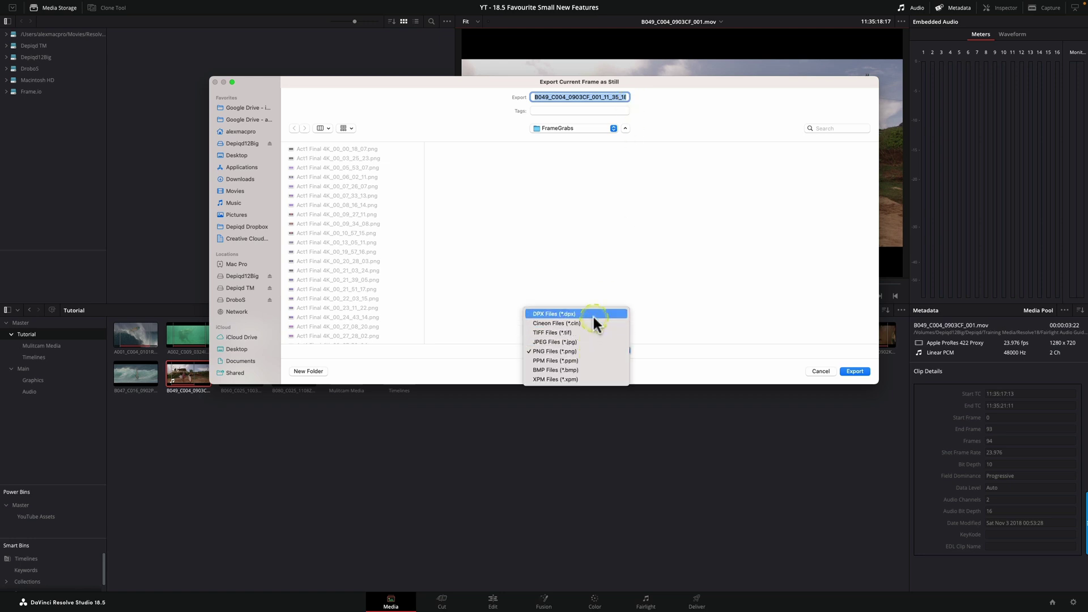
click(657, 363)
click(589, 109)
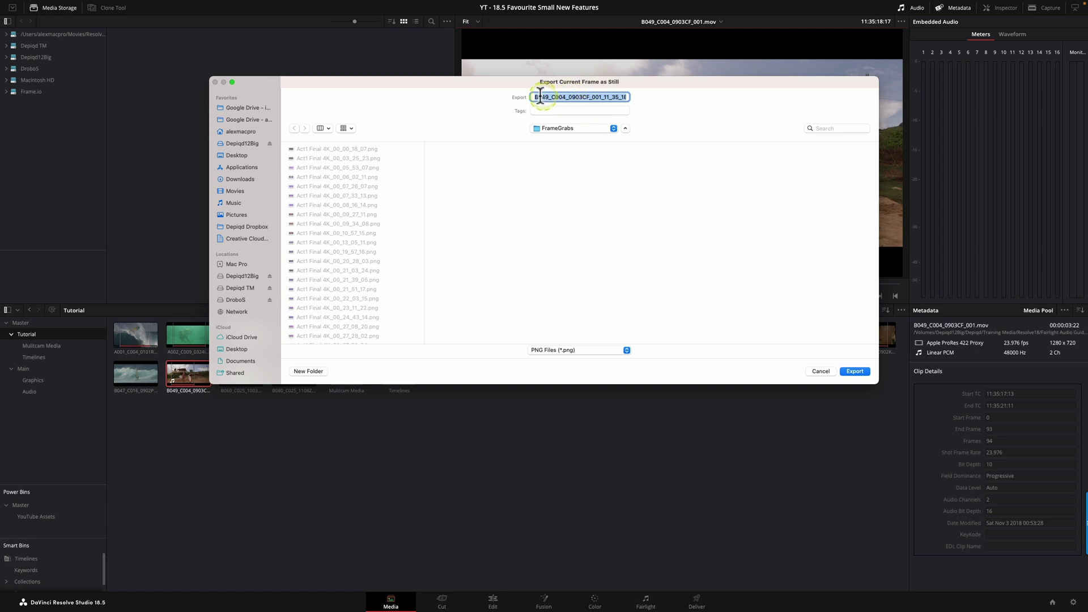
drag(534, 98, 636, 97)
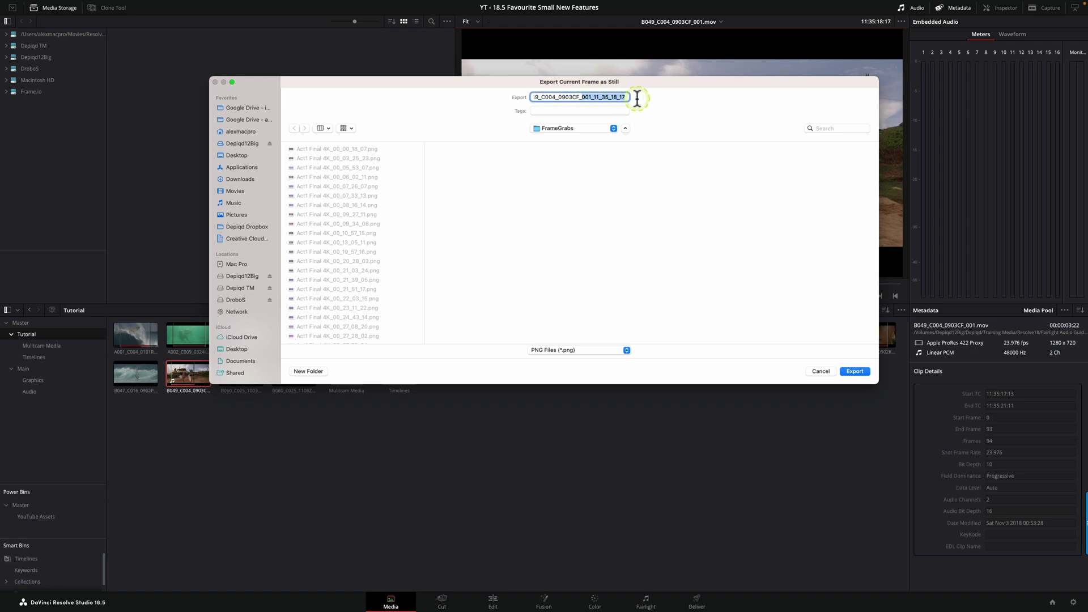
click(833, 371)
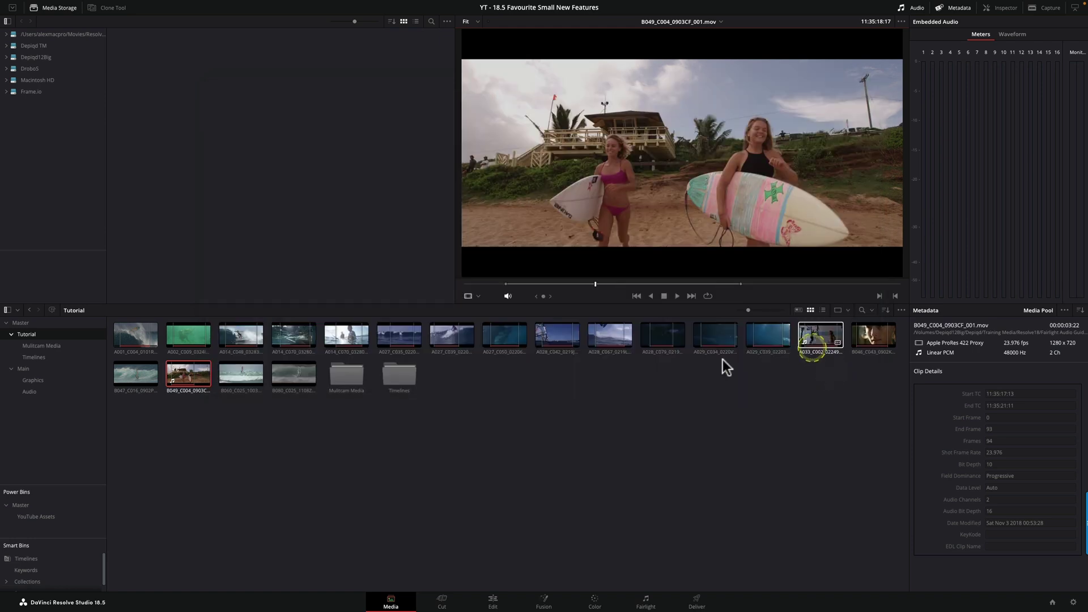
Step: Park the Edit timeline at 00:00:15:12, check the still export's PNG format, then cancel it
click(491, 601)
drag(734, 284, 755, 284)
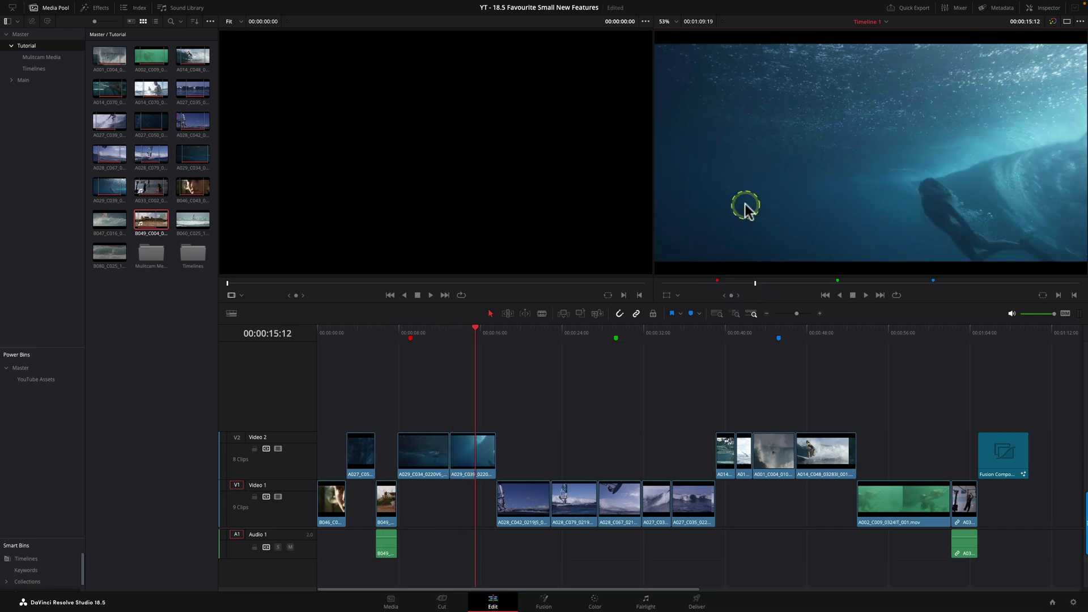
key(super+shift+e)
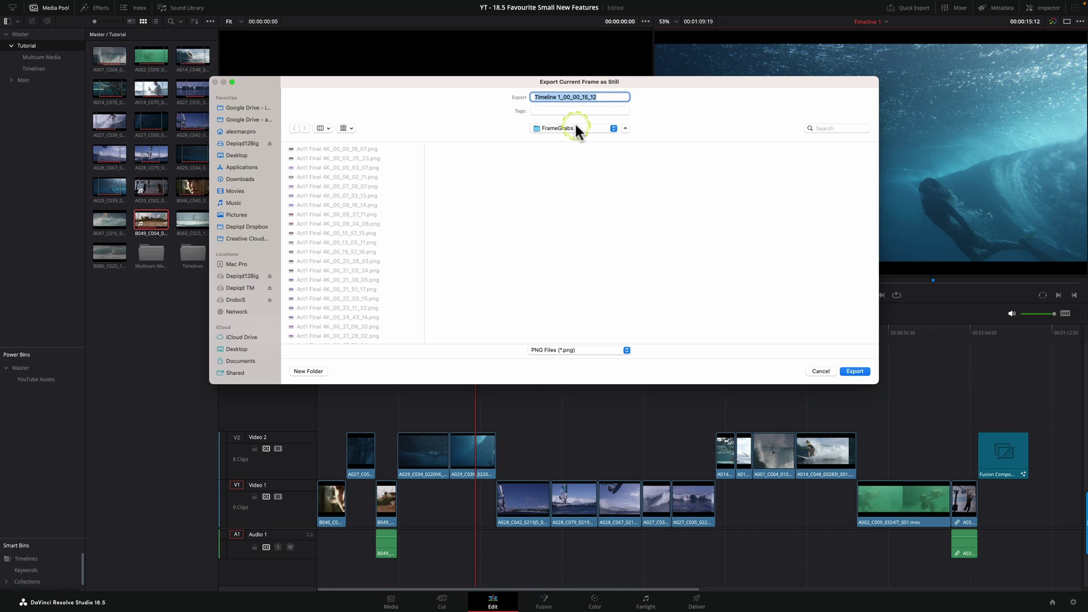
drag(533, 98, 599, 96)
click(581, 179)
click(773, 349)
click(610, 348)
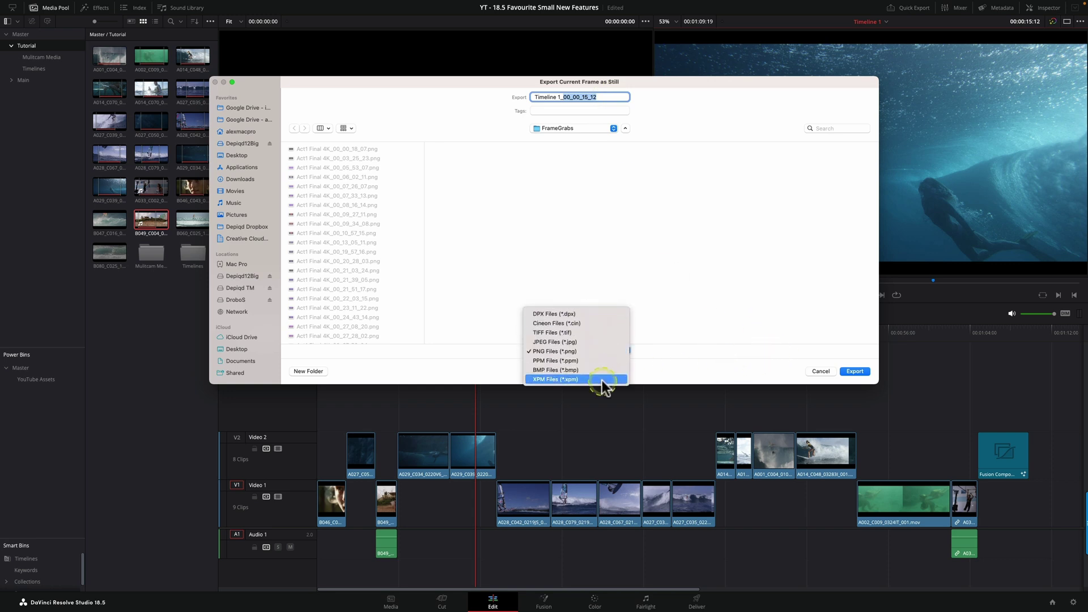
click(715, 375)
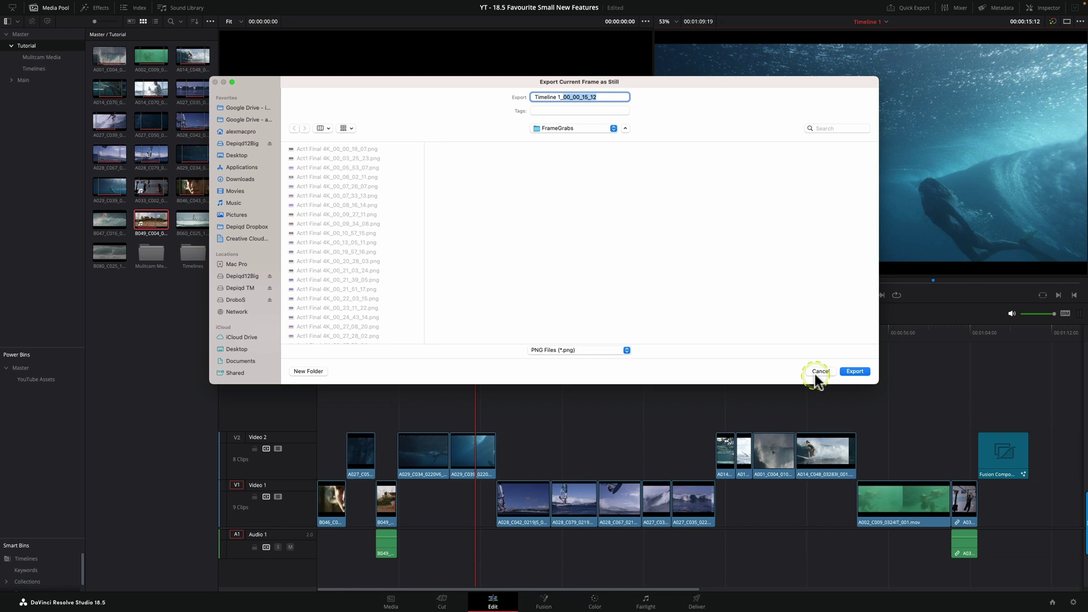
click(820, 371)
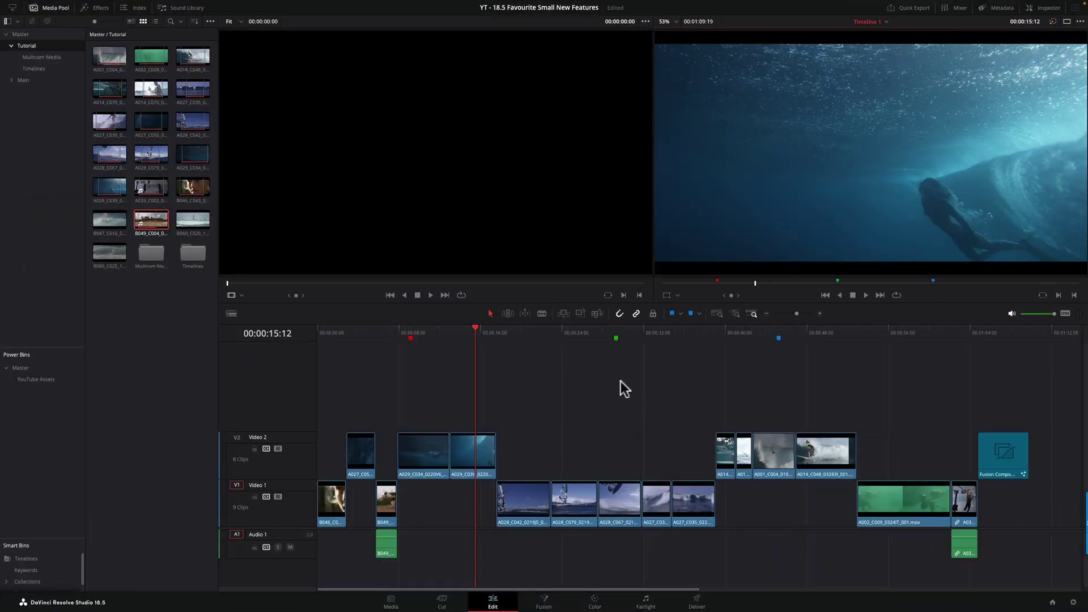
mouse_move(645, 609)
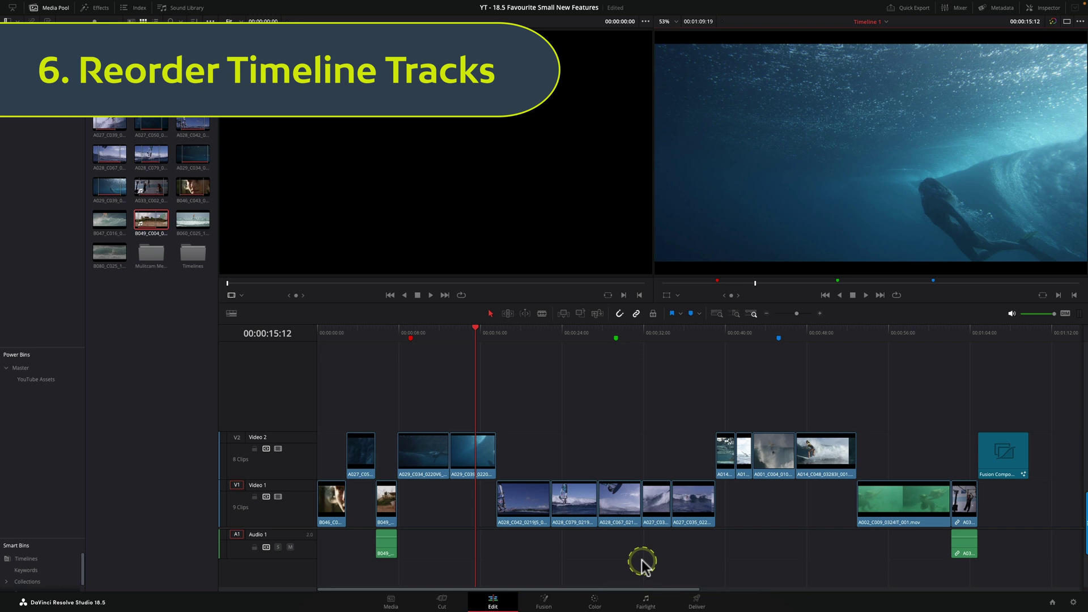
click(647, 601)
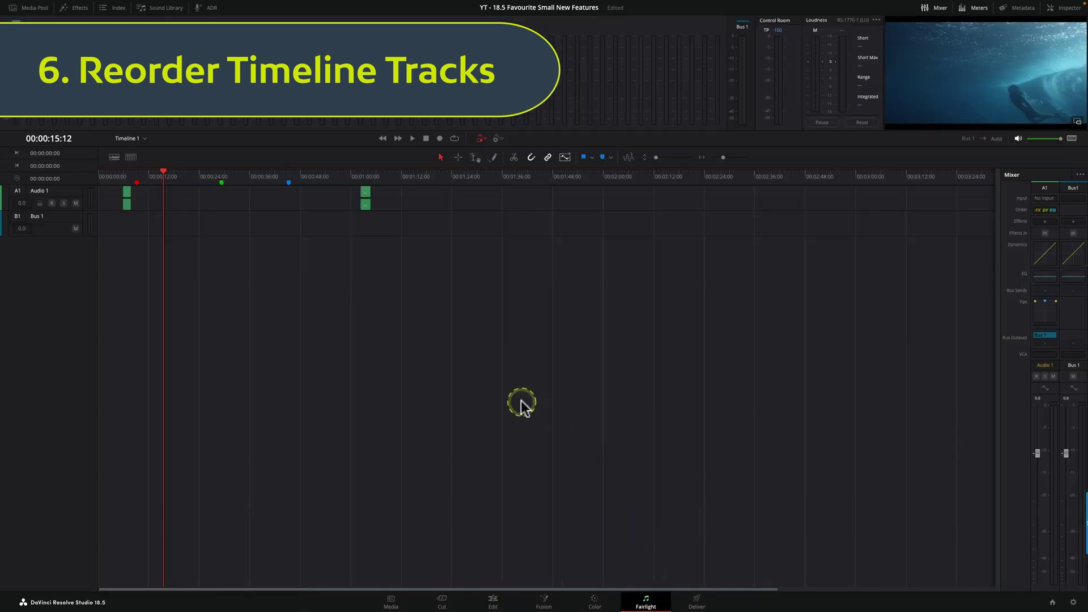
click(116, 8)
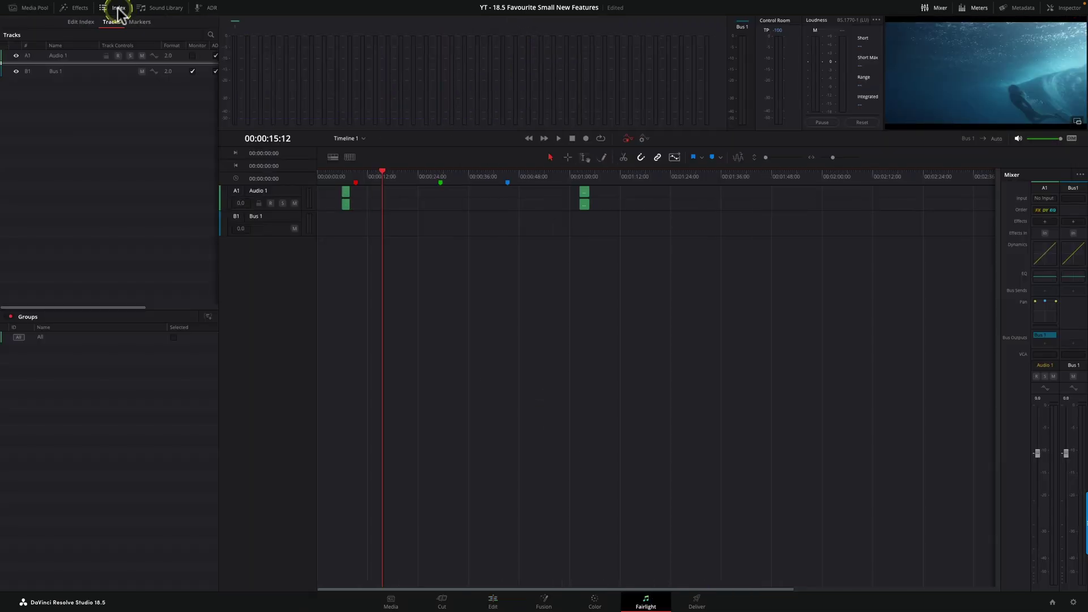
click(76, 55)
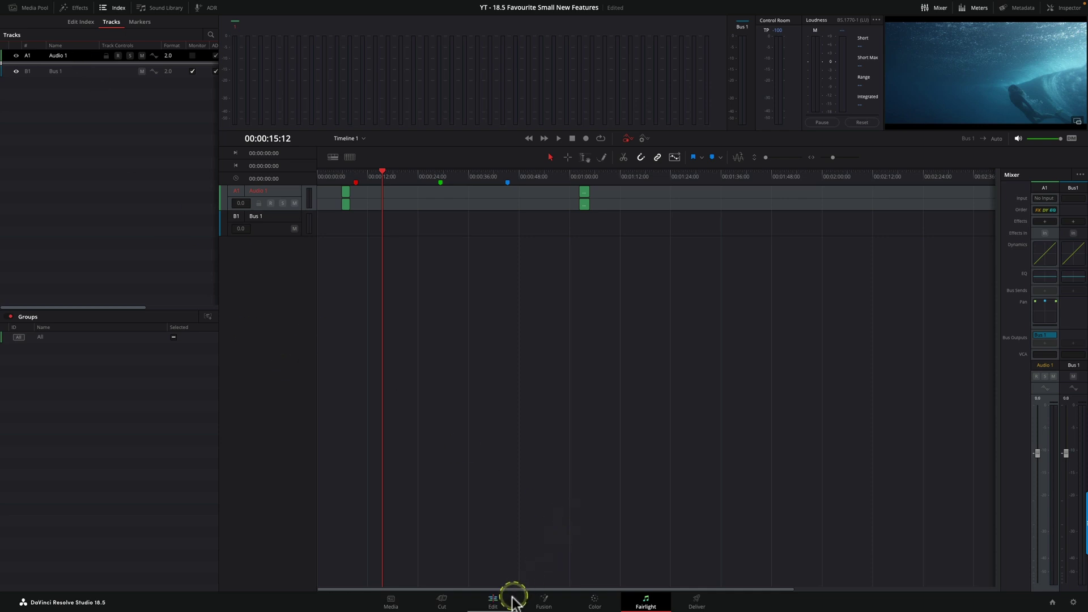
click(493, 604)
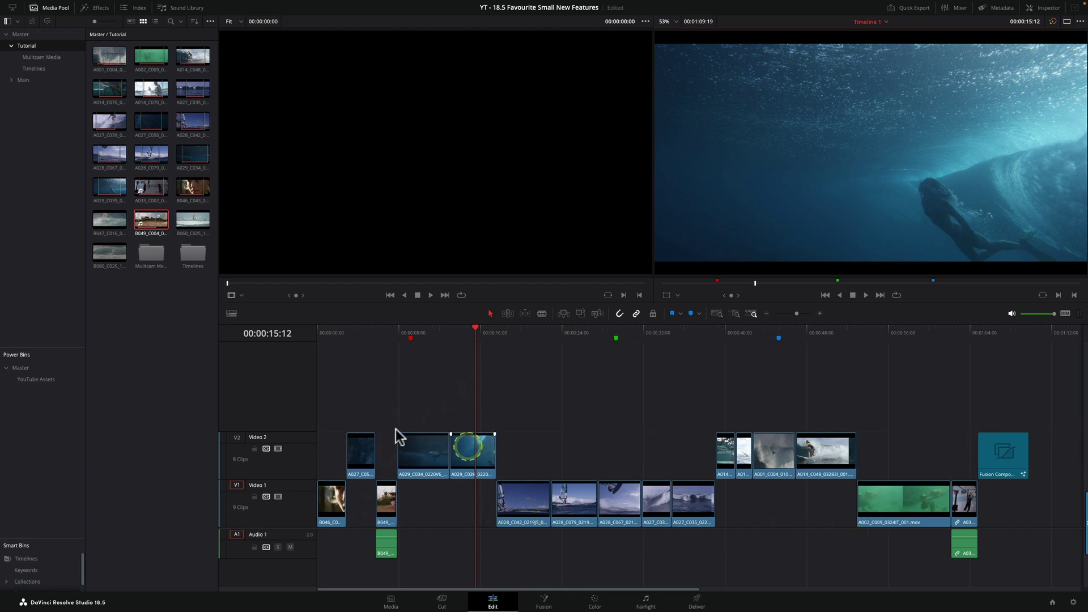
Step: In the Index Tracks list, drag Video 2 below Video 1 so the 9-clip track sits on top
click(131, 9)
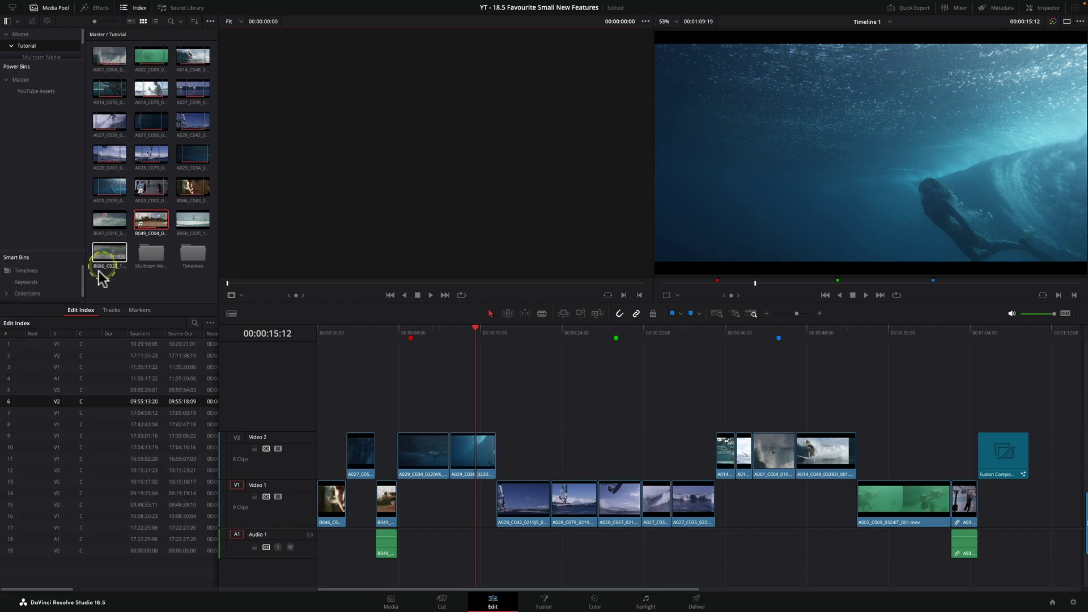
click(111, 311)
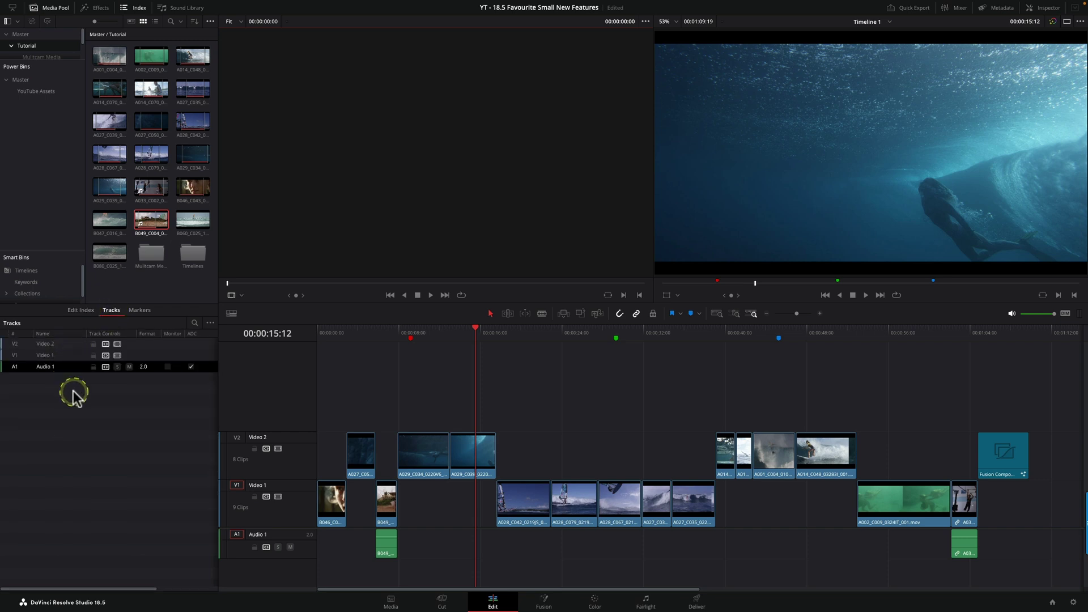
click(64, 343)
drag(62, 342, 63, 354)
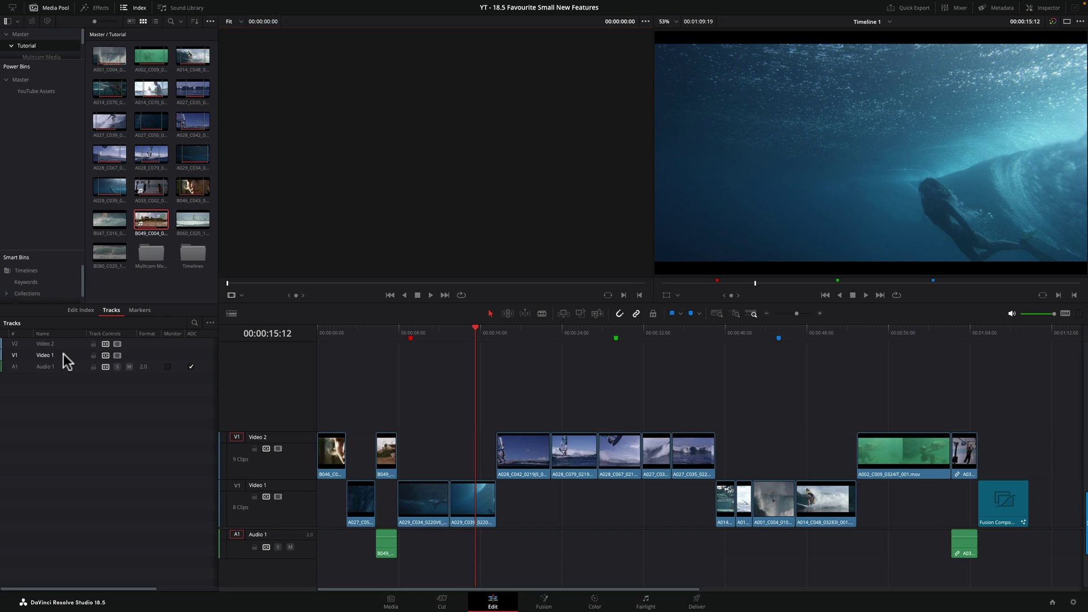
click(105, 344)
click(105, 354)
click(110, 345)
click(118, 352)
click(278, 449)
click(278, 448)
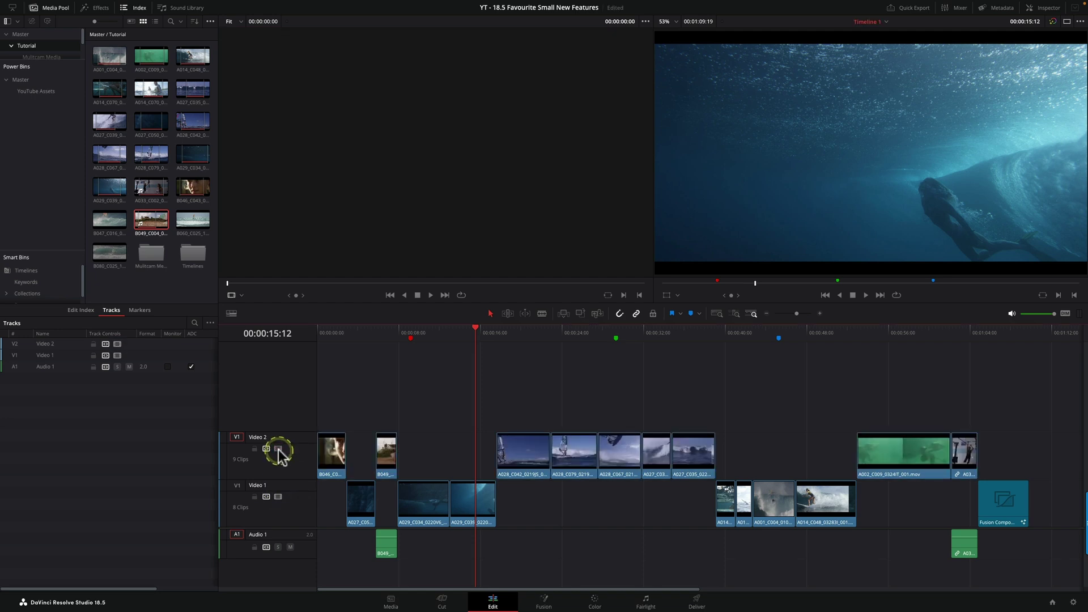
click(278, 448)
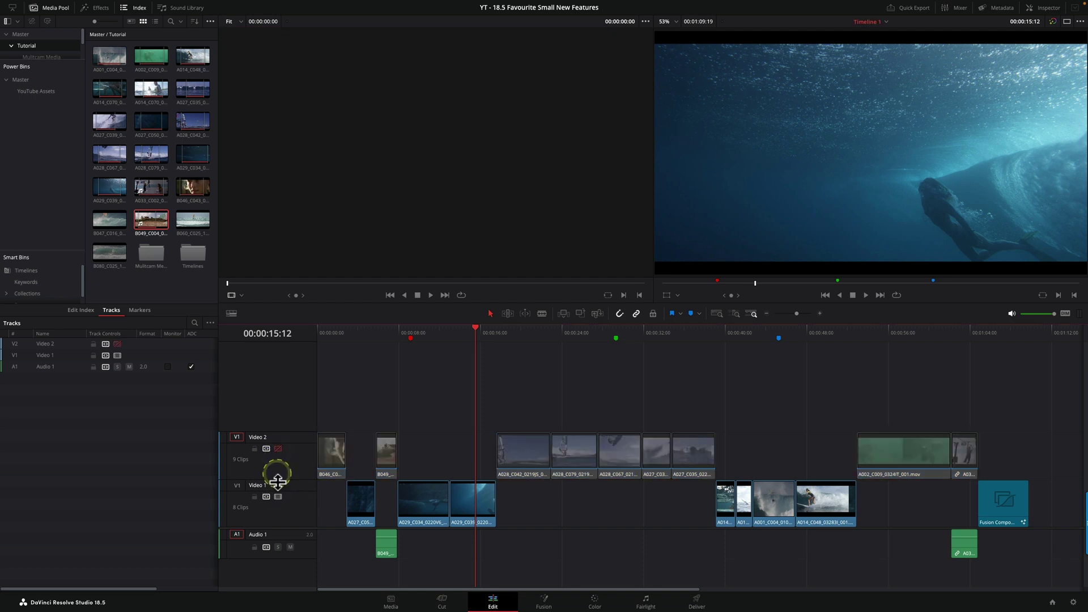
click(277, 496)
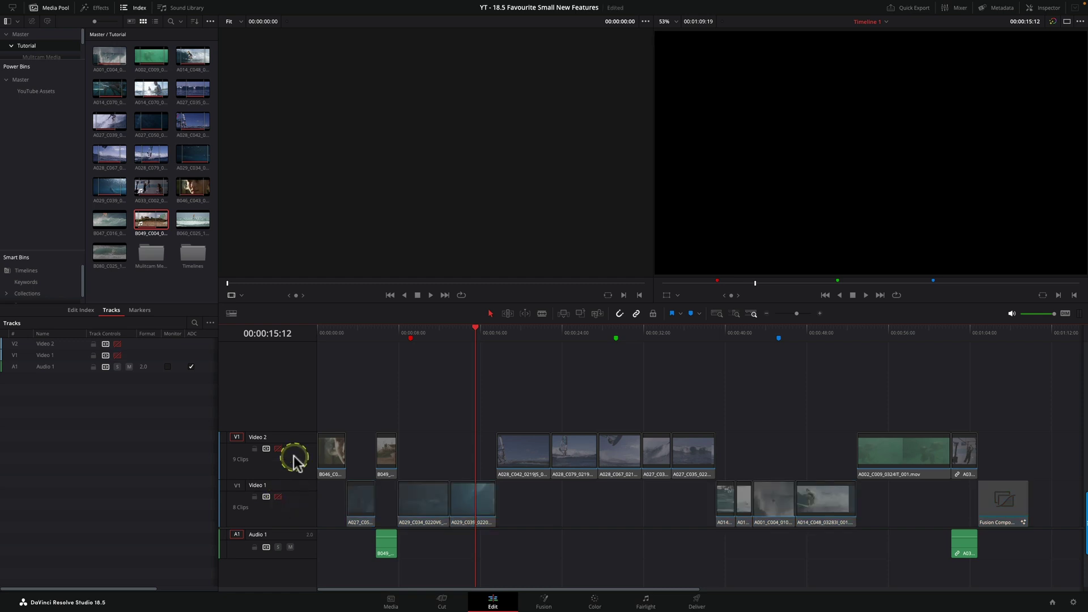
click(118, 344)
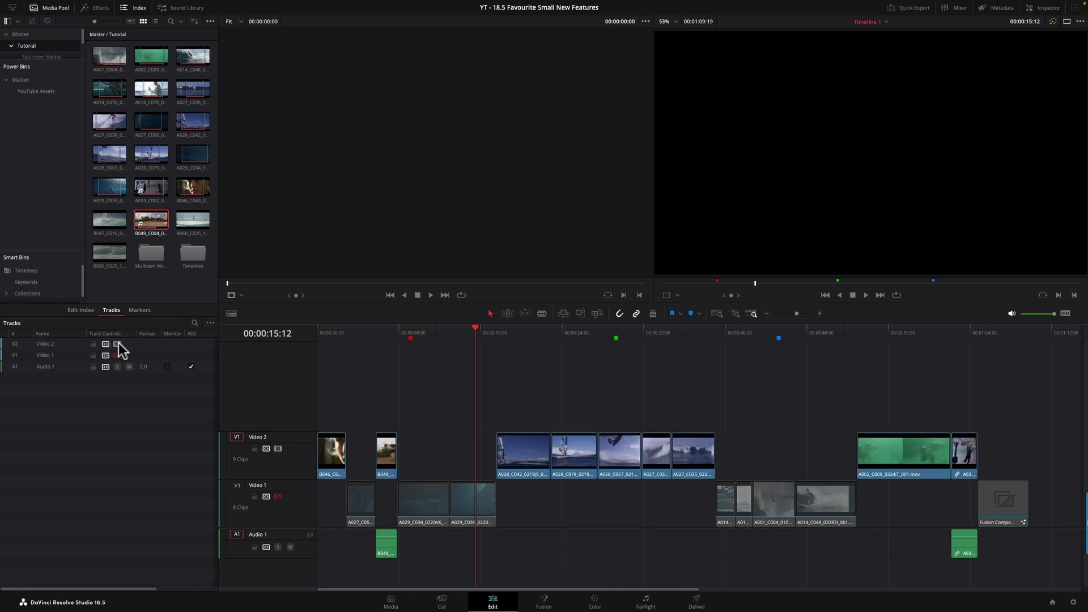
click(118, 356)
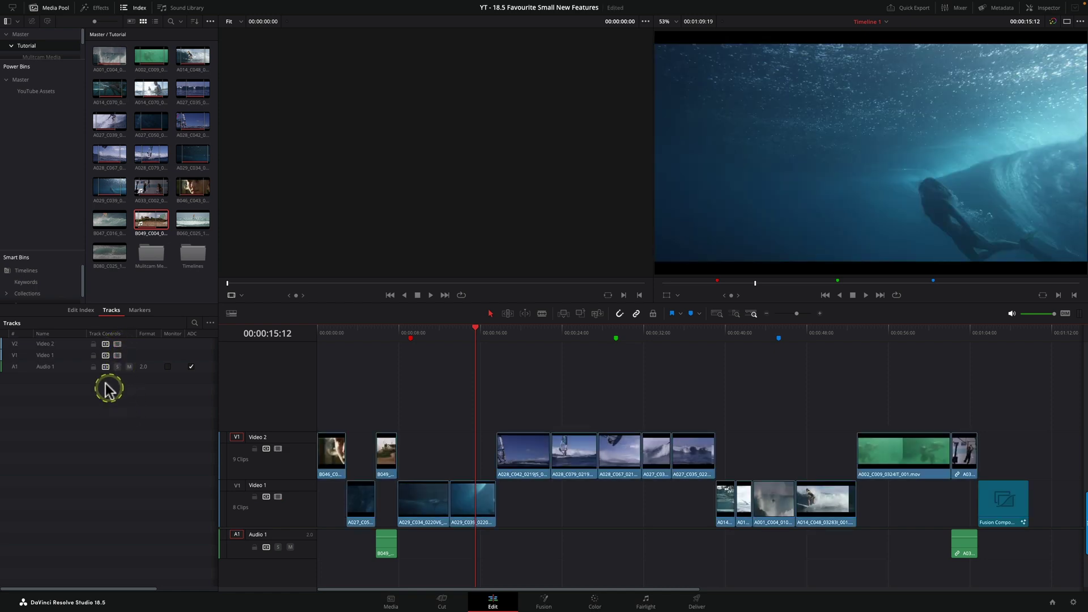
click(105, 344)
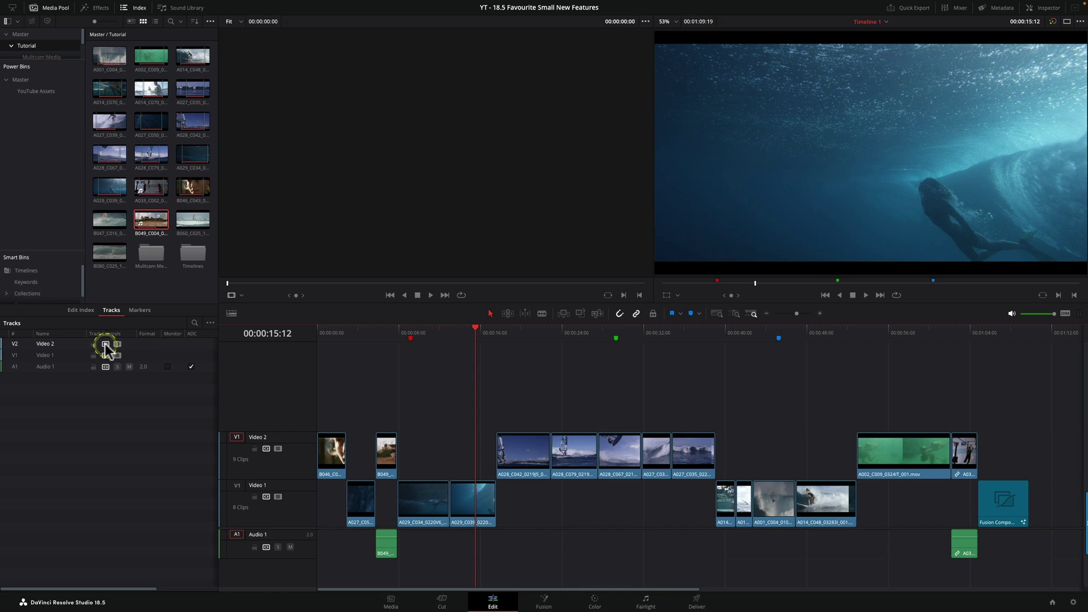
click(105, 356)
click(105, 355)
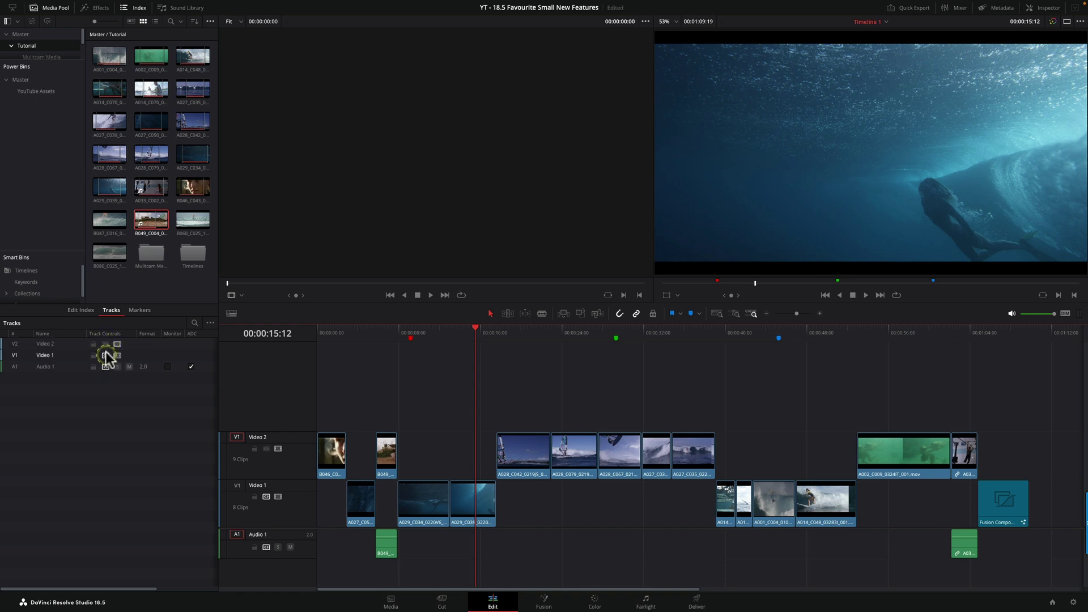
click(105, 343)
click(106, 345)
click(106, 366)
click(106, 344)
click(105, 355)
click(94, 344)
click(94, 356)
click(94, 366)
click(93, 367)
click(95, 355)
click(94, 344)
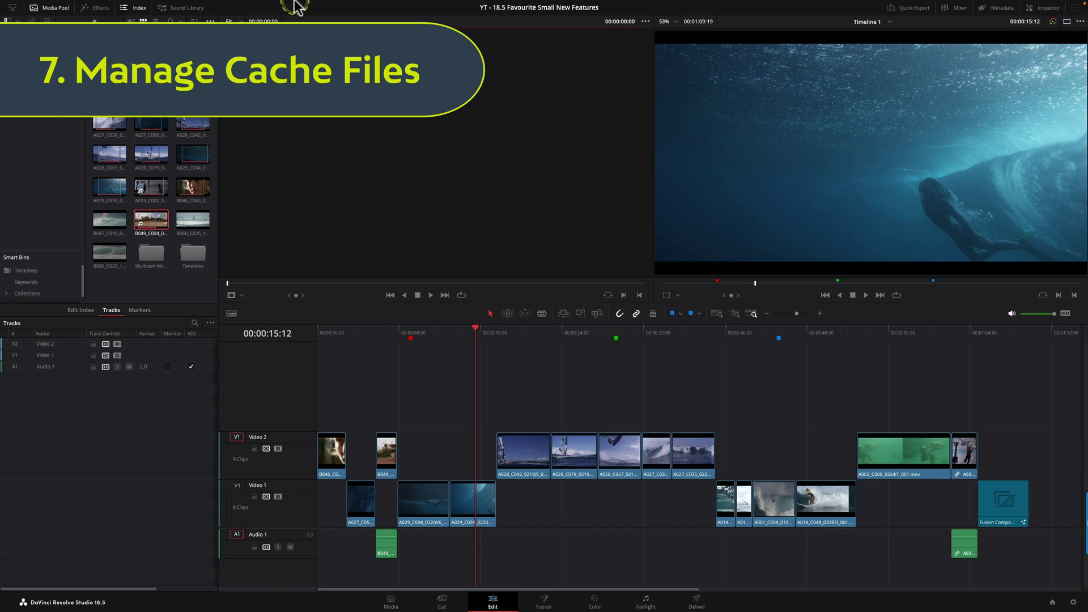
Step: Open Playback > Delete Render Cache to reveal Manage Cache Data, All, Unused and Selected Clips
mouse_move(296, 2)
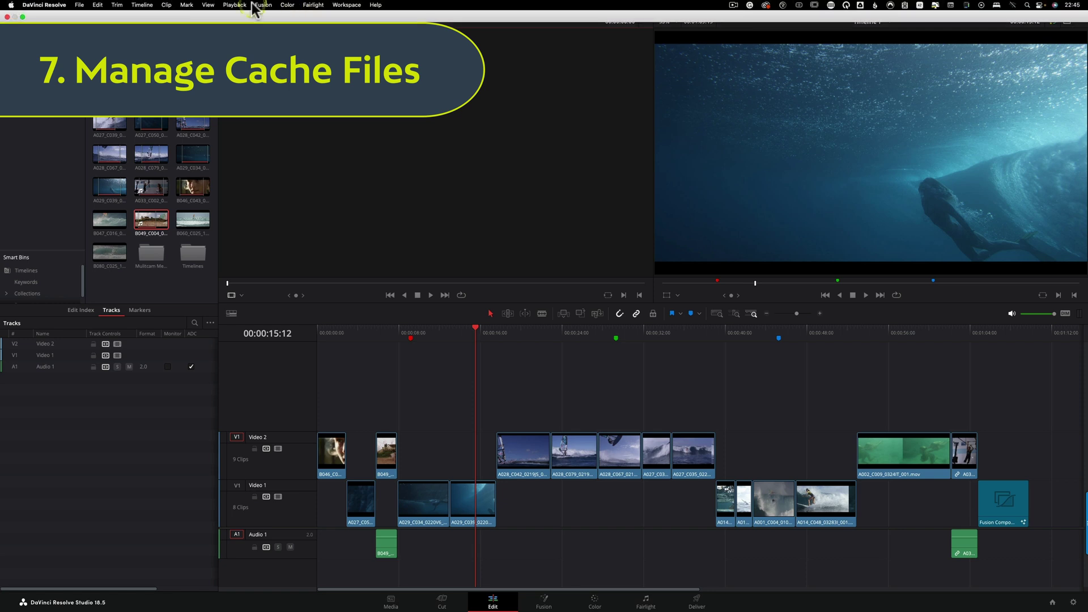
click(347, 156)
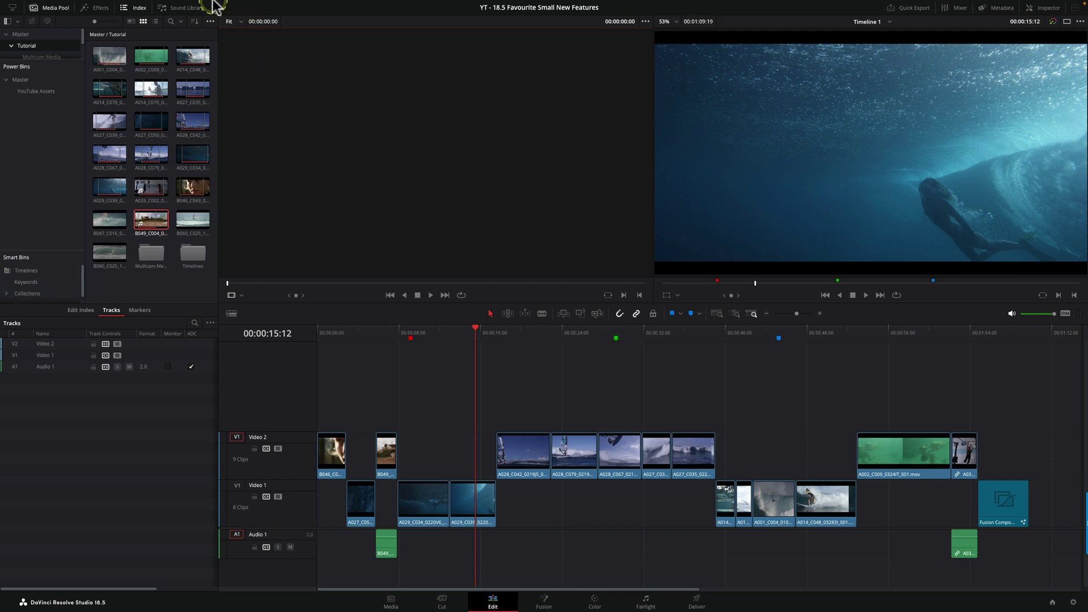
mouse_move(219, 3)
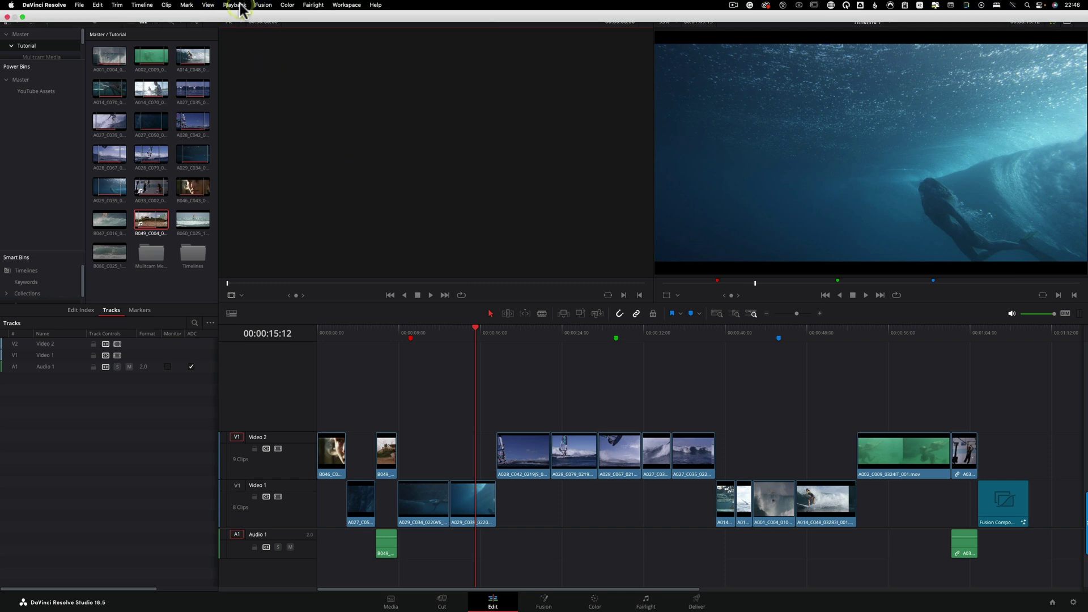
click(232, 4)
click(232, 6)
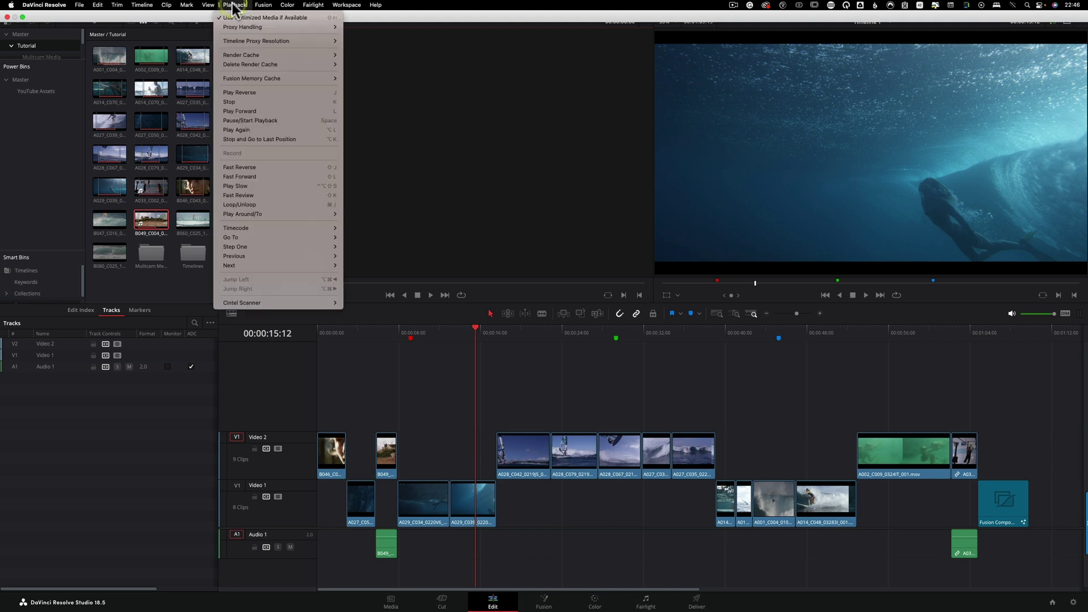
click(244, 64)
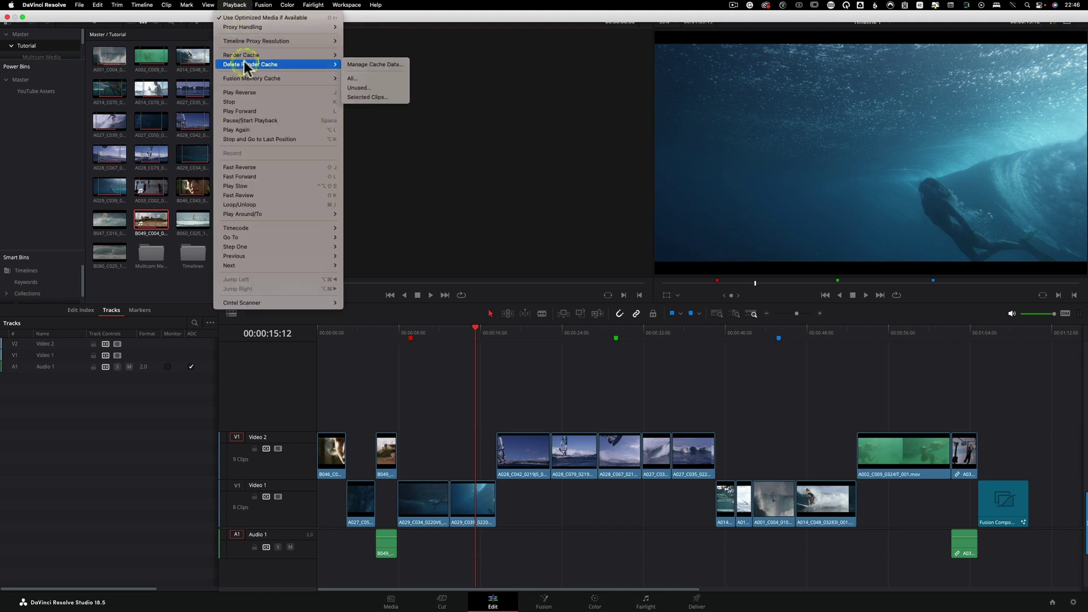
click(362, 65)
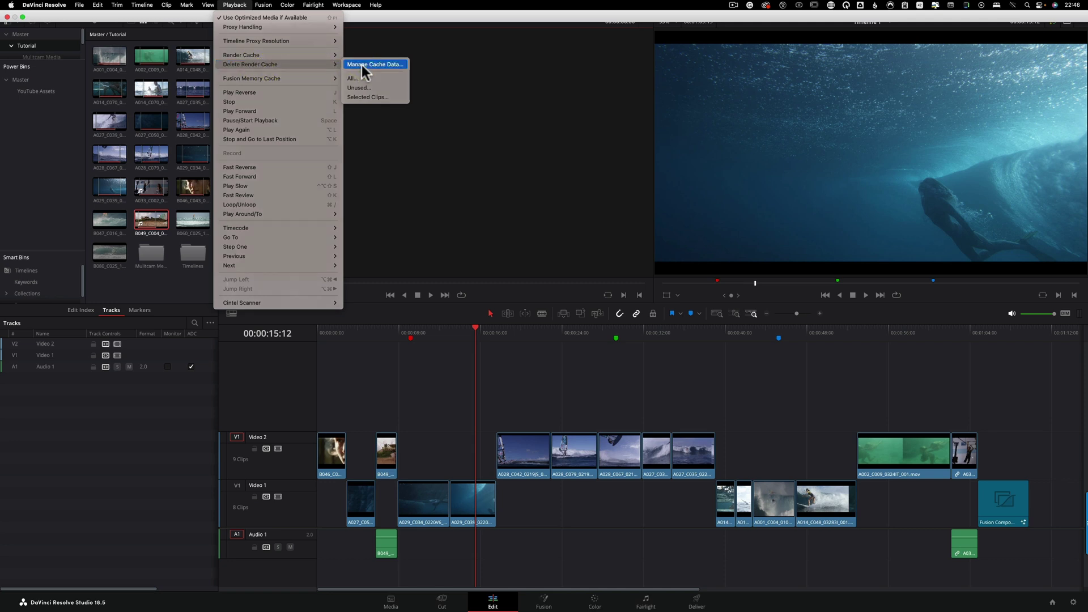
Step: Open Manage Cache Data, switch to the 2022 project library, and sort by largest render cache
click(361, 65)
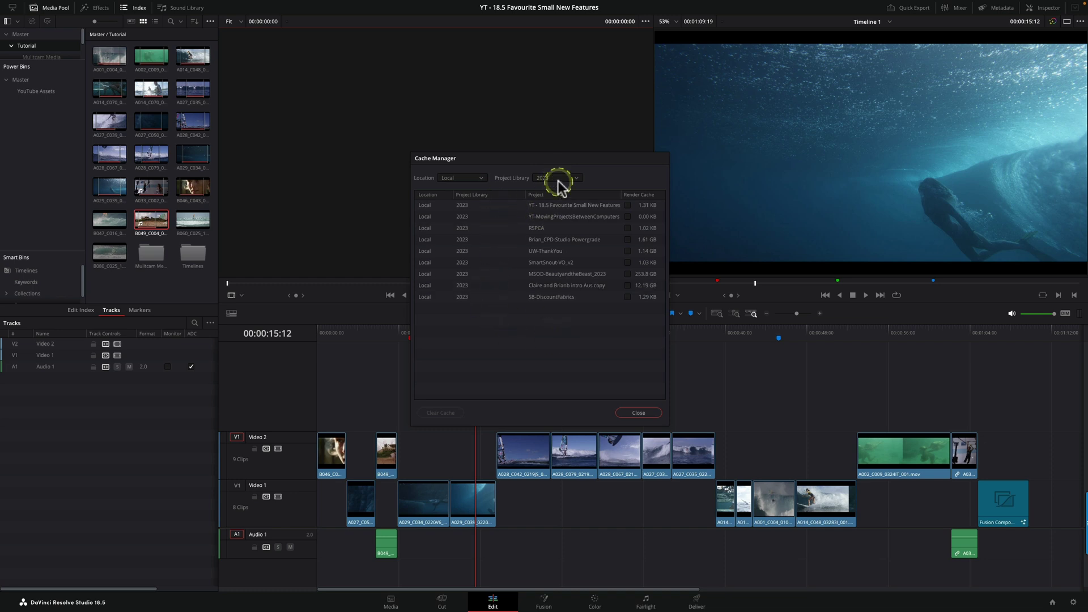
click(644, 196)
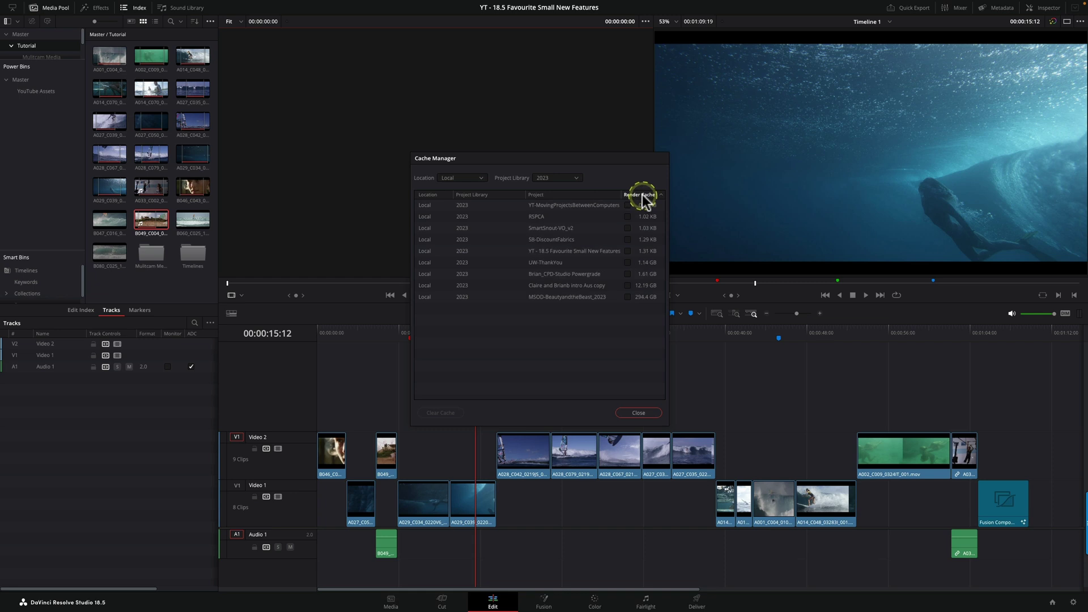
click(642, 196)
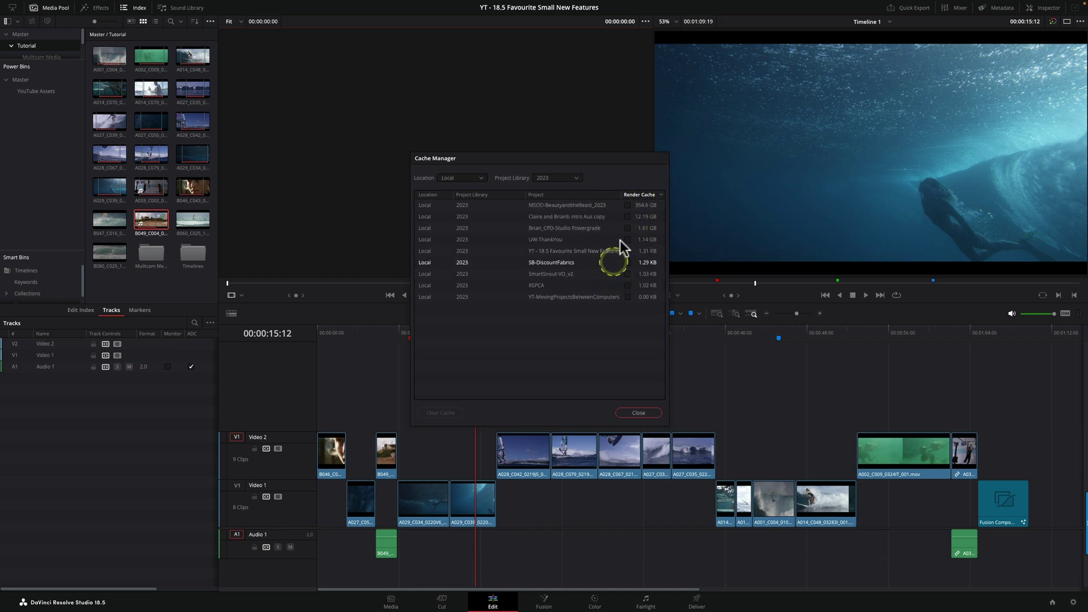
click(565, 176)
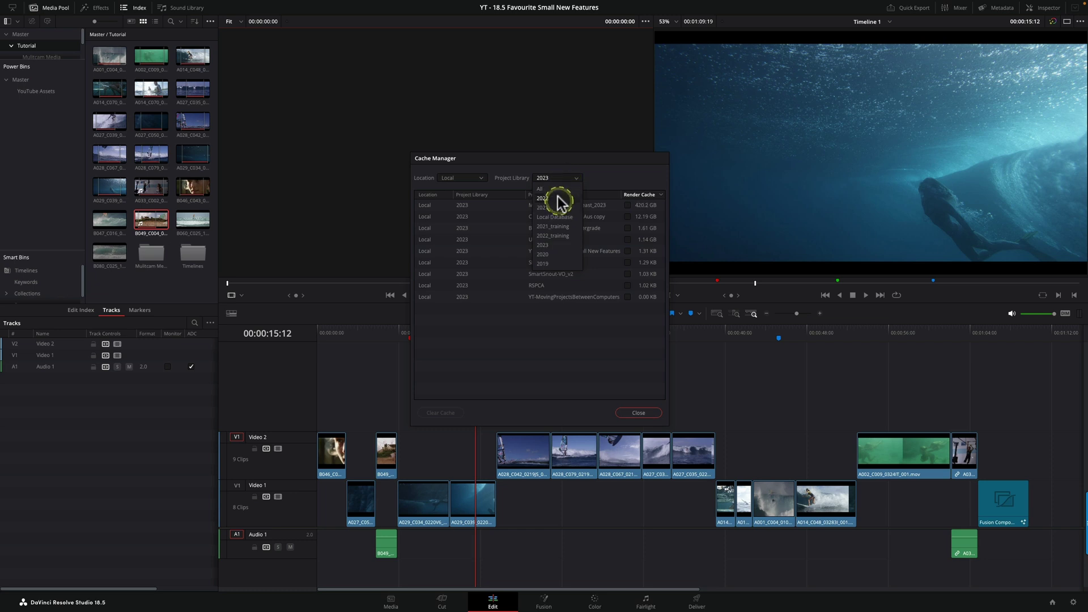
click(557, 199)
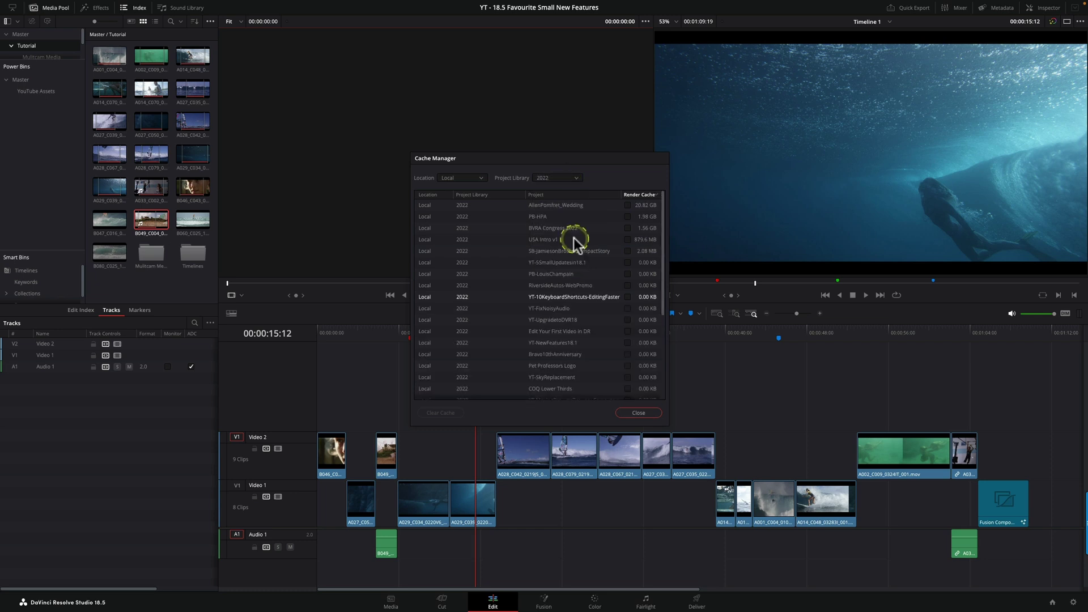
click(640, 194)
click(646, 194)
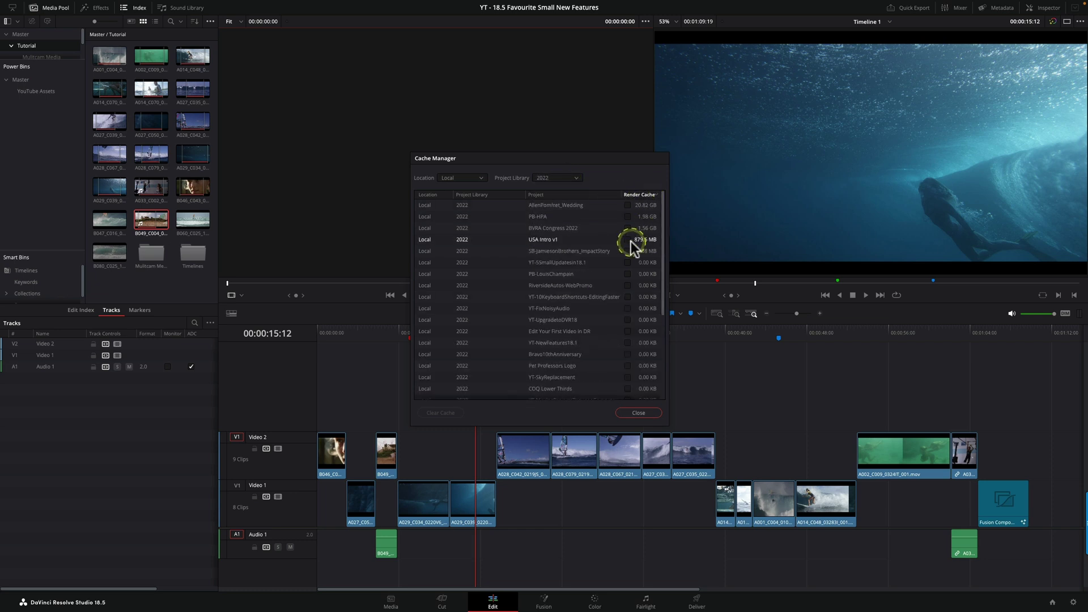
Step: Tick the three largest 2022 projects, clear their render caches, and close the Cache Manager
click(627, 205)
click(627, 217)
click(627, 228)
click(440, 413)
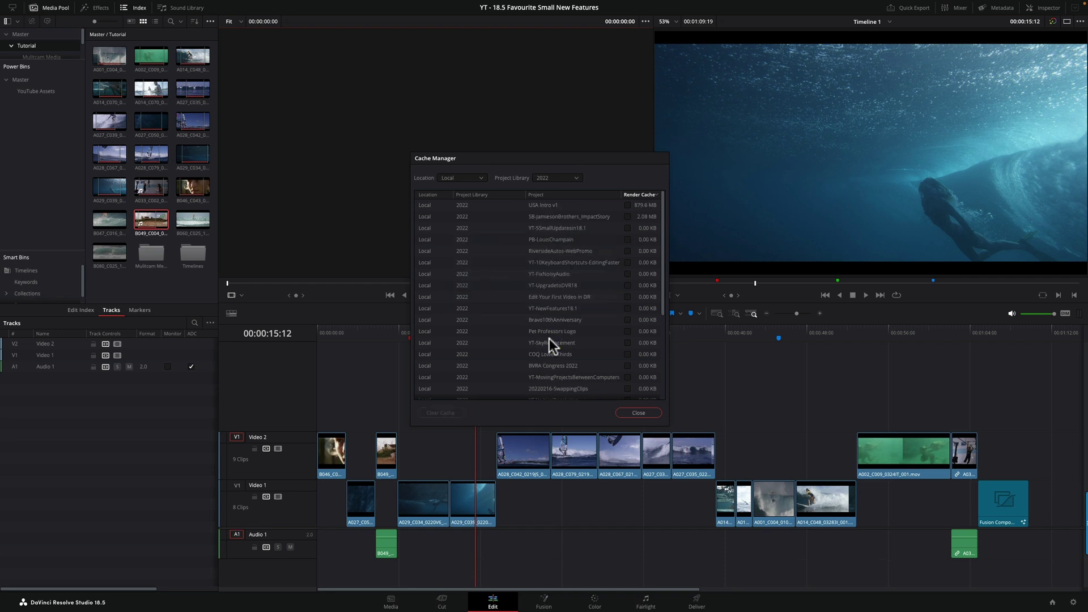
click(634, 413)
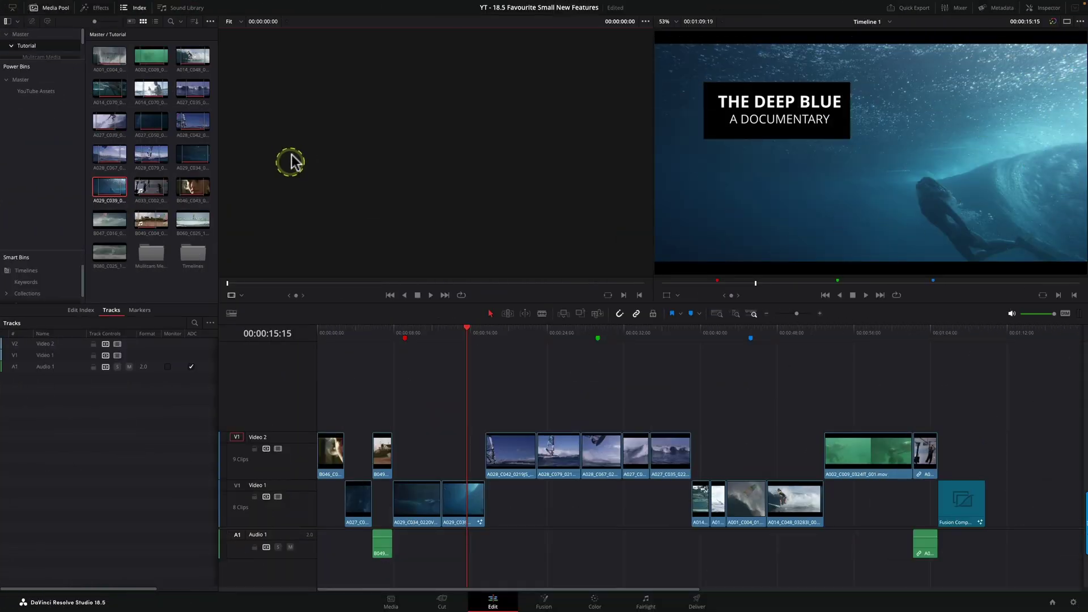
Step: Toggle off the Index button to hide the Edit Index tracks panel
click(136, 7)
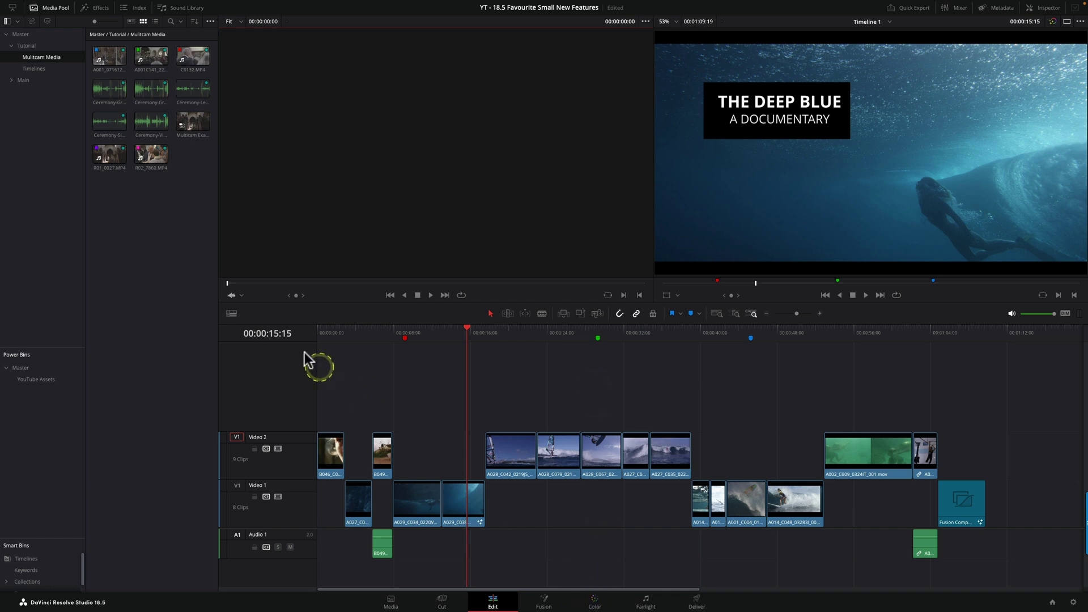
Step: Load Multicam Example from the Timelines bin and scrub it, parking at 00:00:03:20
click(34, 68)
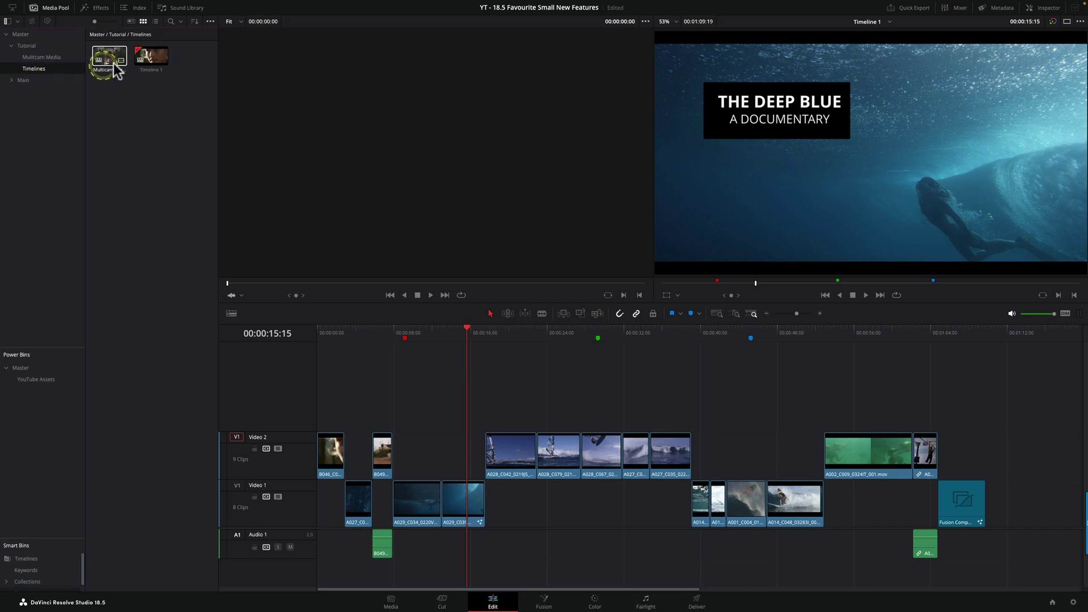
double_click(116, 65)
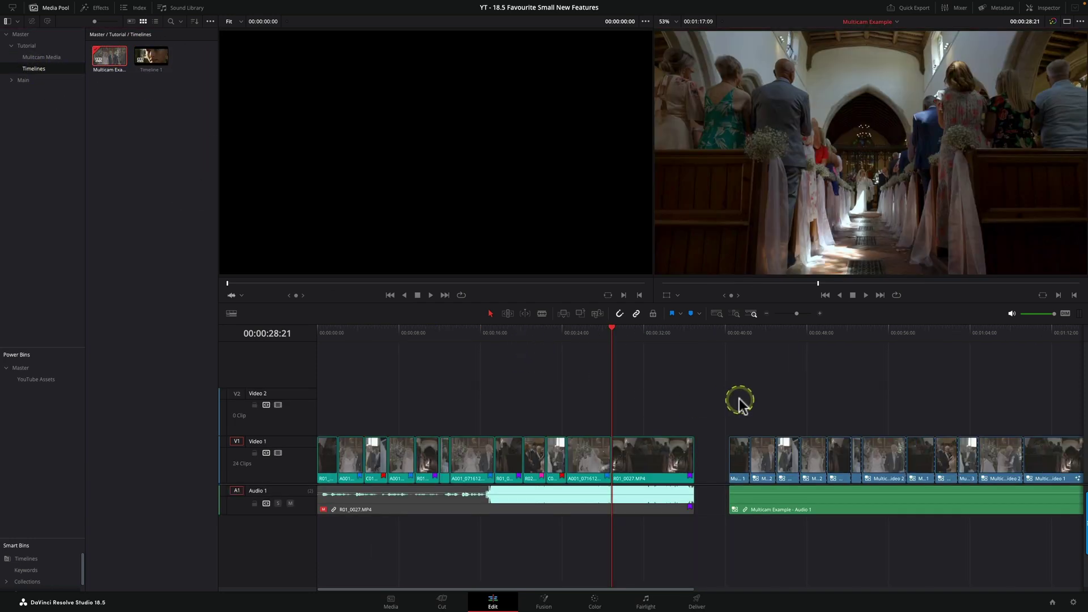
click(339, 335)
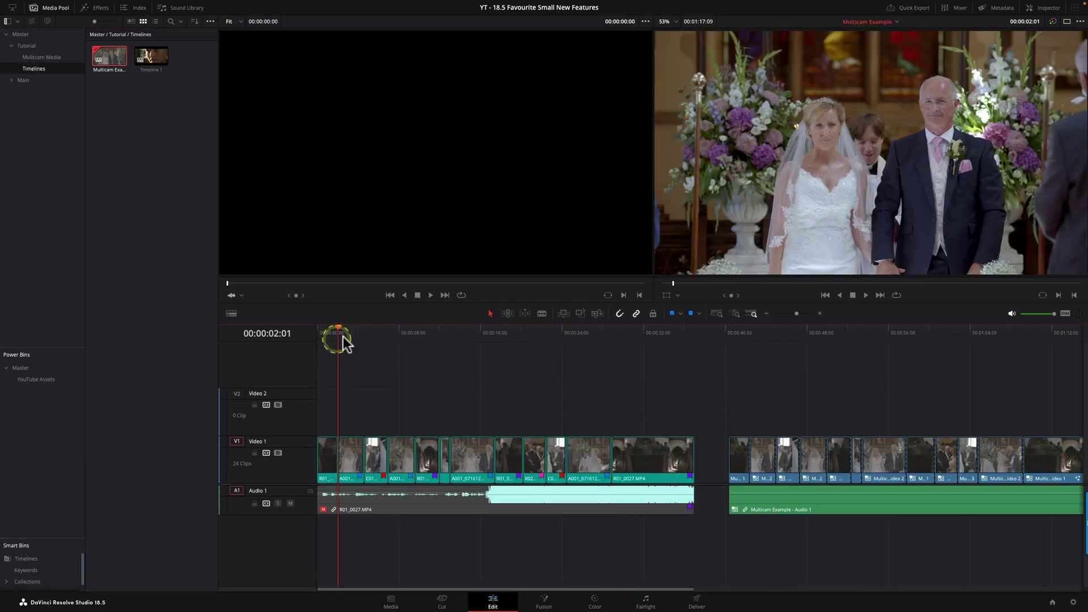
drag(342, 336, 645, 355)
click(355, 364)
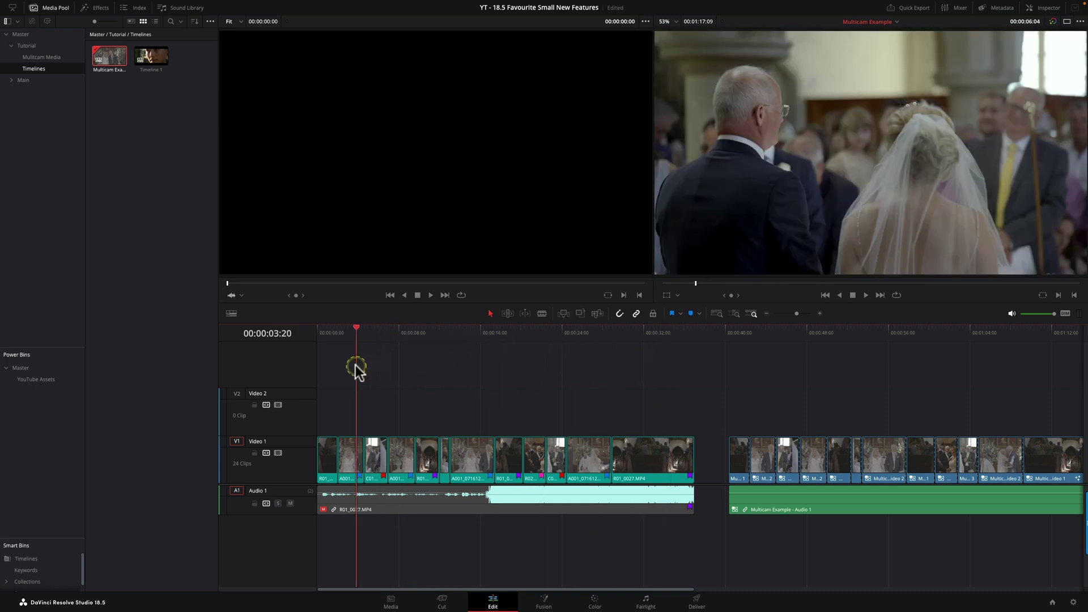
Step: Preview clips 01 through 12 on the Color page, then return to the Edit page
click(595, 602)
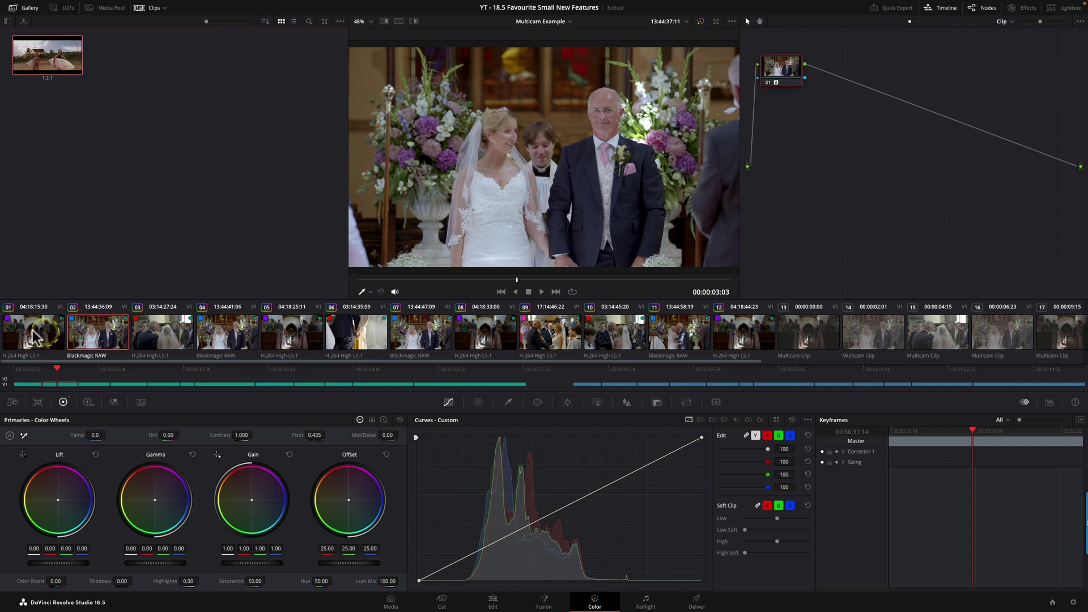
click(33, 337)
shift+click(724, 337)
click(487, 602)
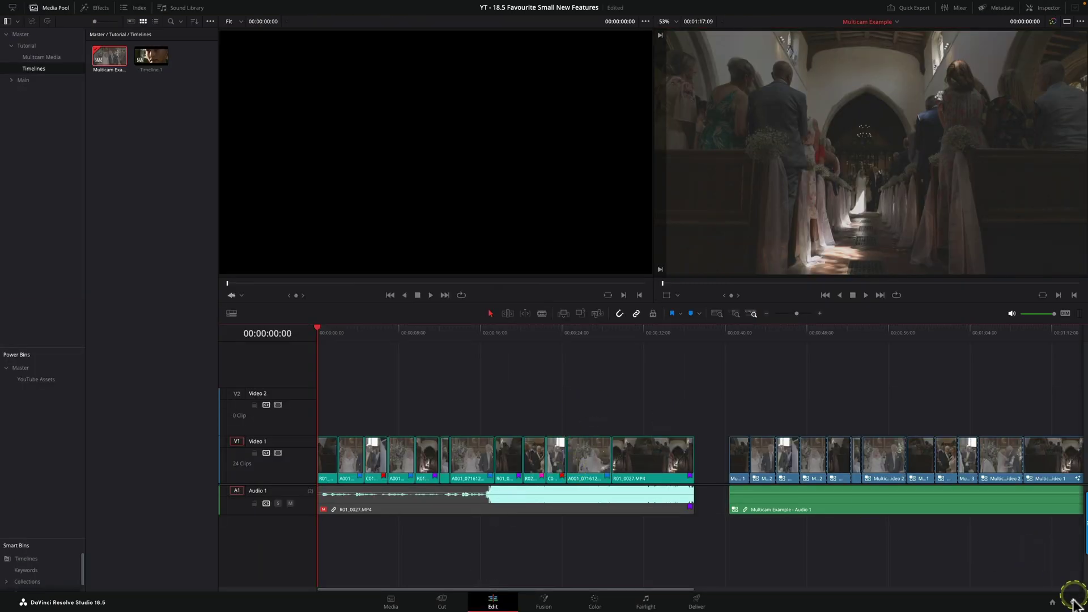
Step: In Project Settings Color Management, choose DaVinci YRGB Color Managed science and HDR processing mode
click(1073, 601)
click(365, 128)
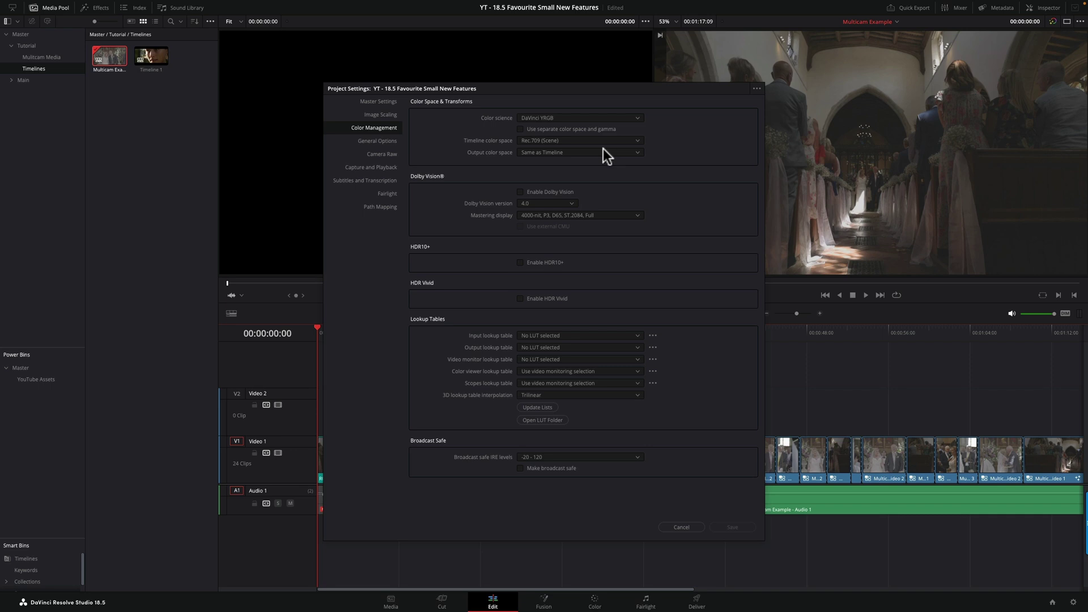
click(574, 120)
click(574, 138)
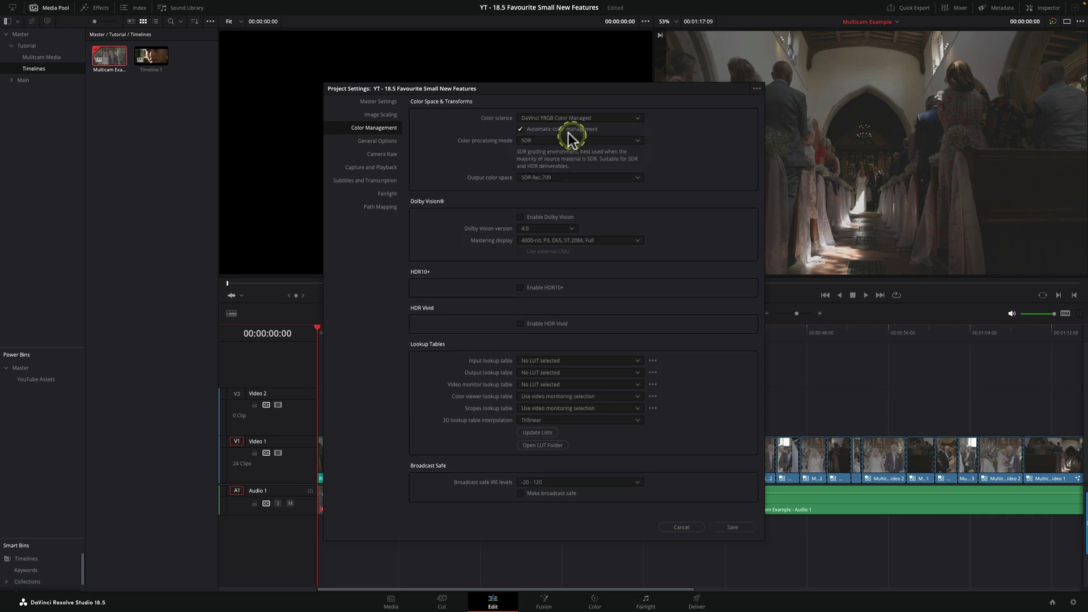
click(570, 141)
click(546, 161)
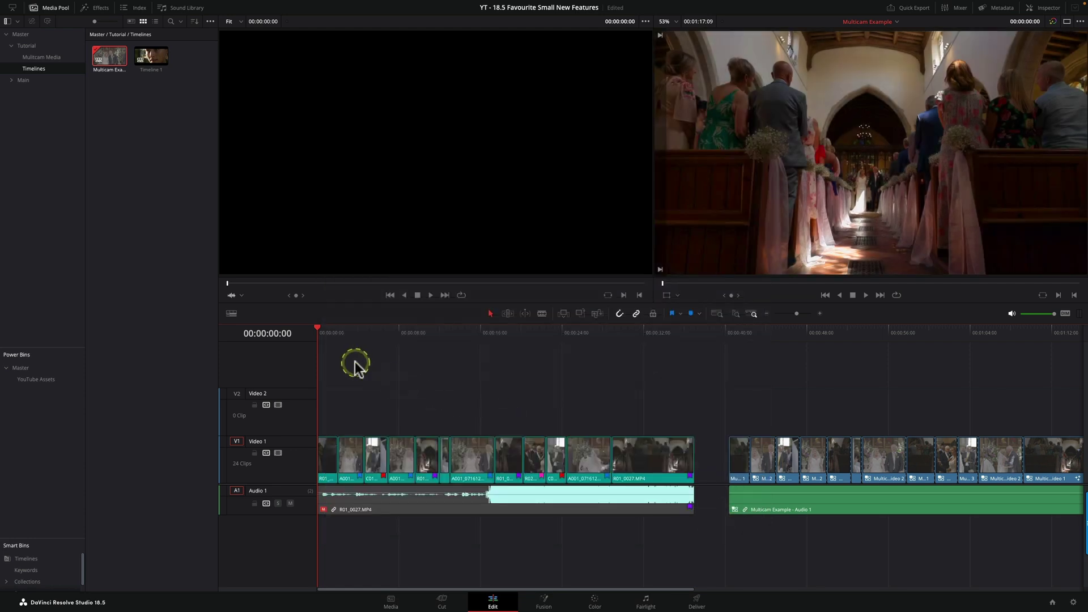
drag(325, 332, 515, 344)
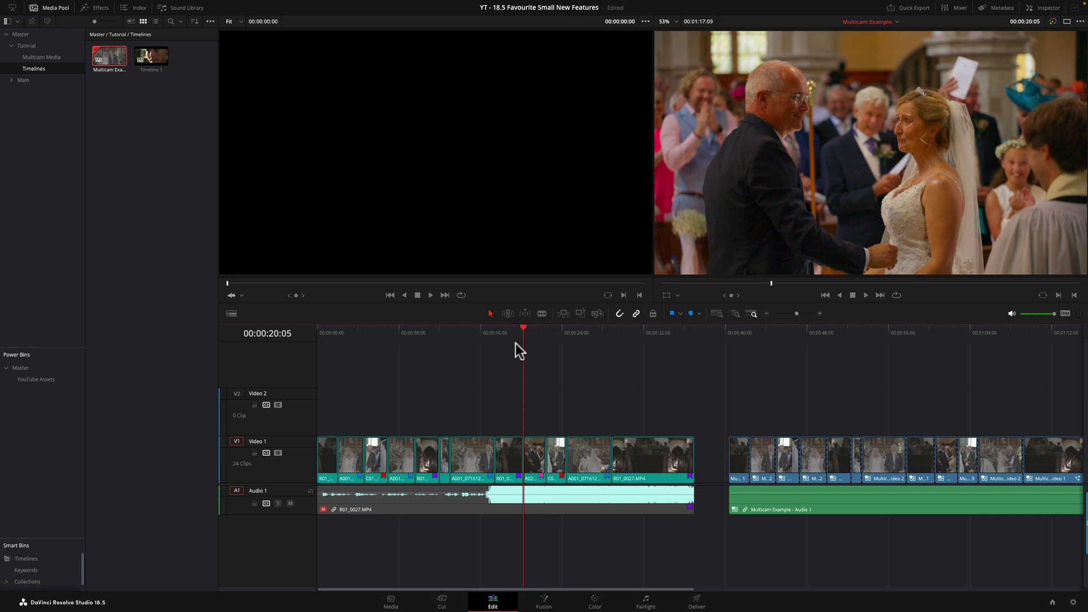
drag(374, 332, 444, 348)
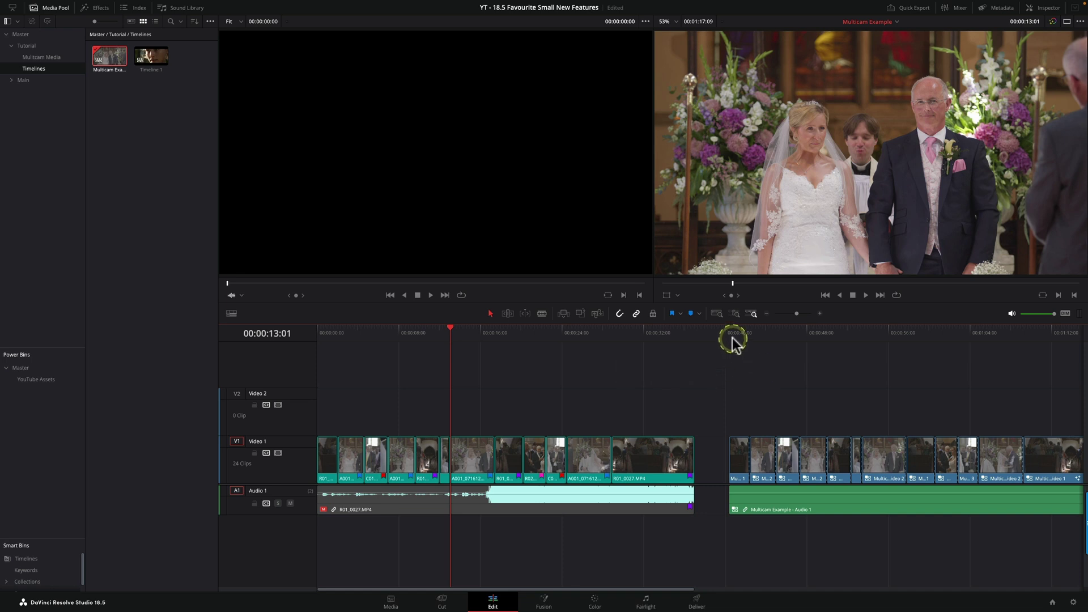
mouse_move(732, 343)
mouse_down()
mouse_move(831, 340)
mouse_move(742, 346)
mouse_up()
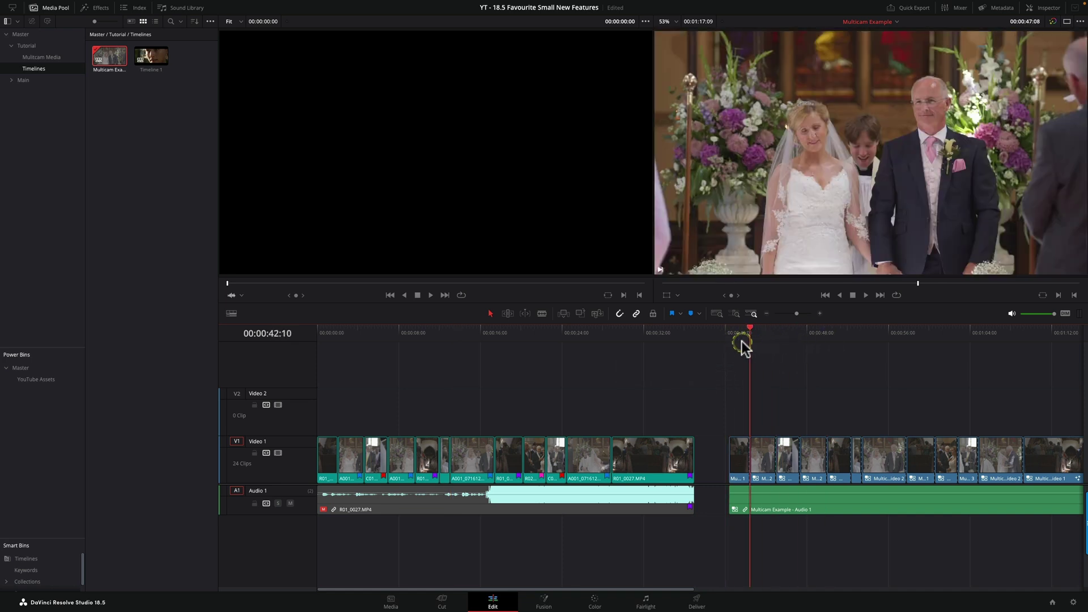
scroll(769, 367, right, 2)
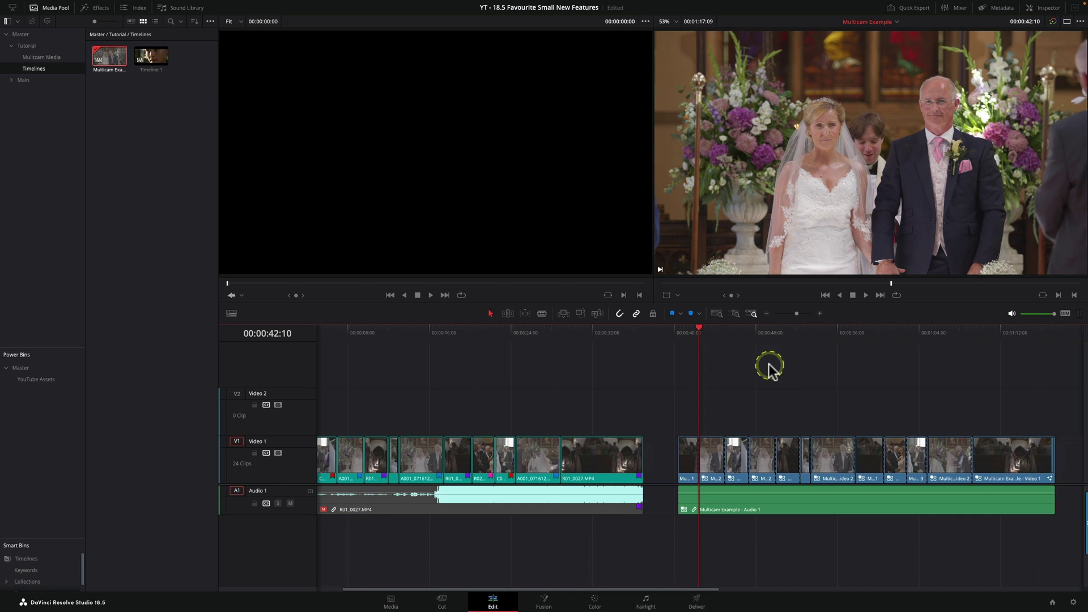
scroll(770, 367, right, 4)
drag(512, 332, 596, 368)
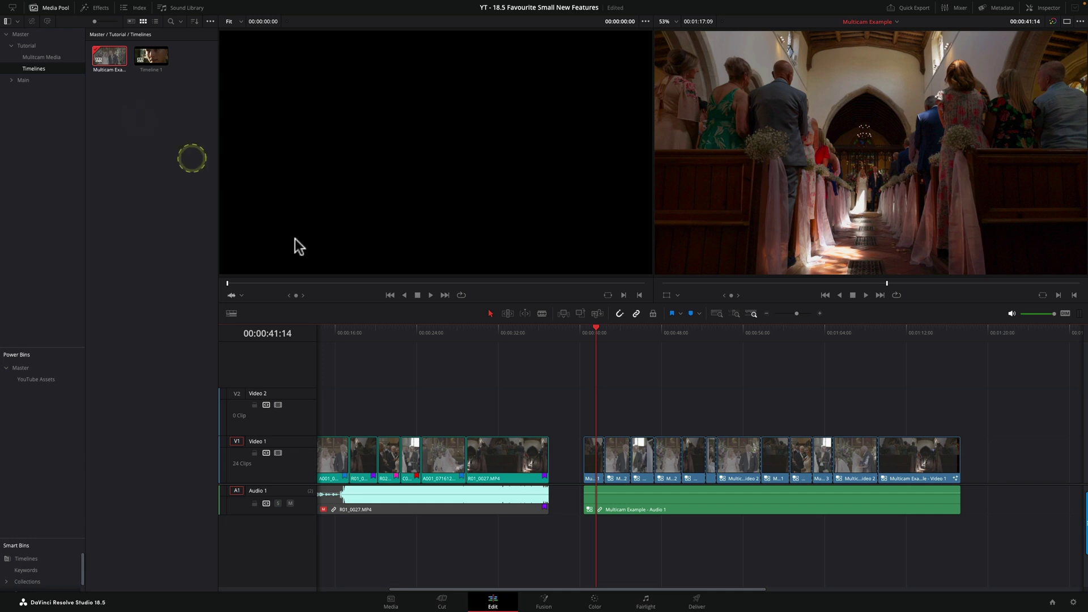
scroll(610, 389, left, 1)
scroll(609, 390, left, 10)
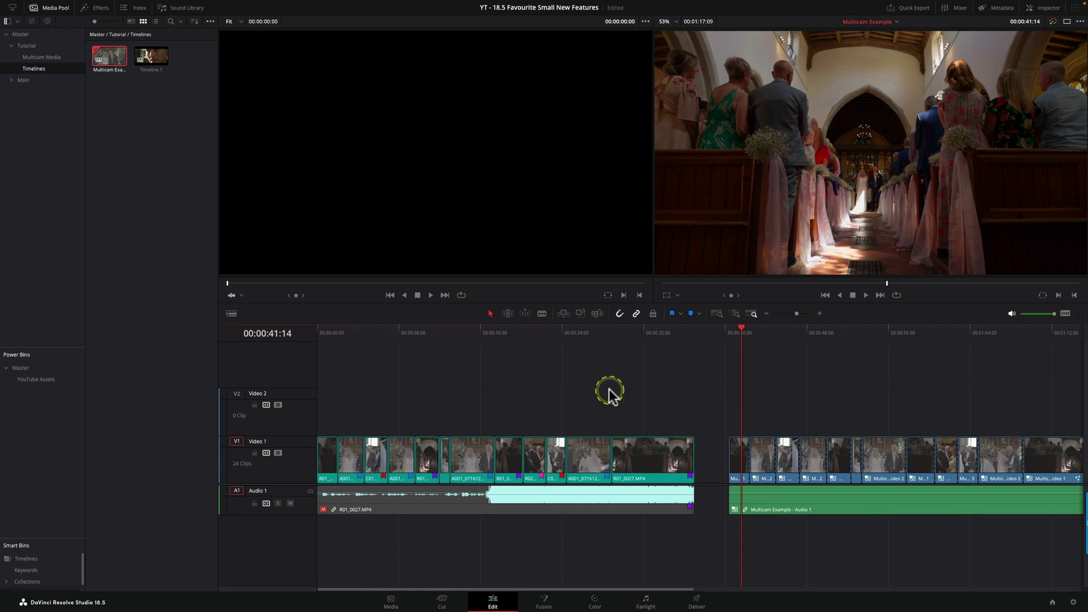
Step: In Multicam Example's Timeline Settings Color tab, untick Use Project Settings and choose DaVinci YRGB
right_click(108, 55)
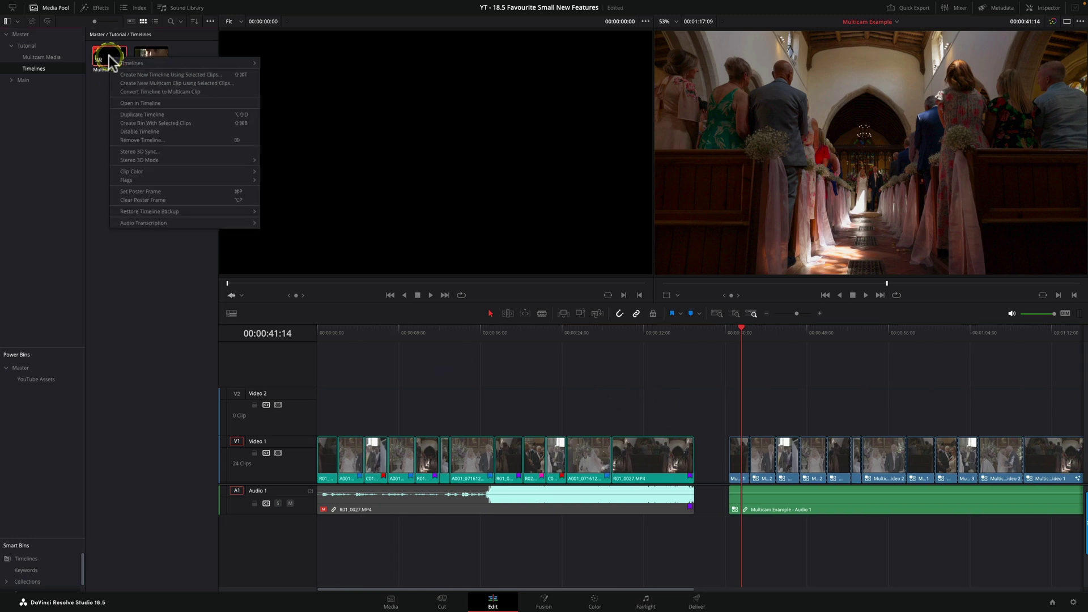
mouse_move(133, 65)
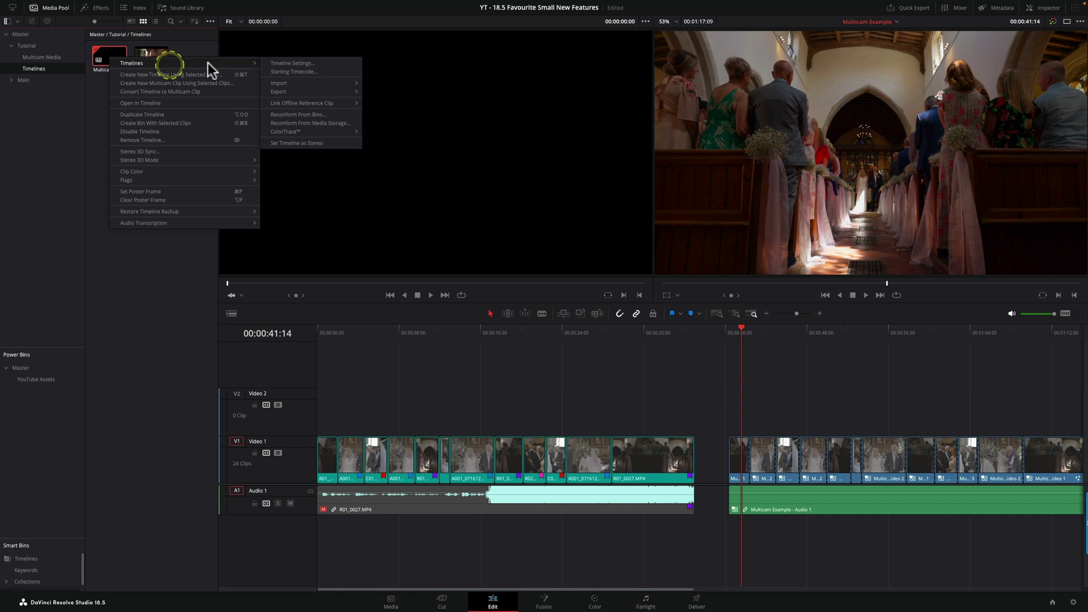
click(282, 63)
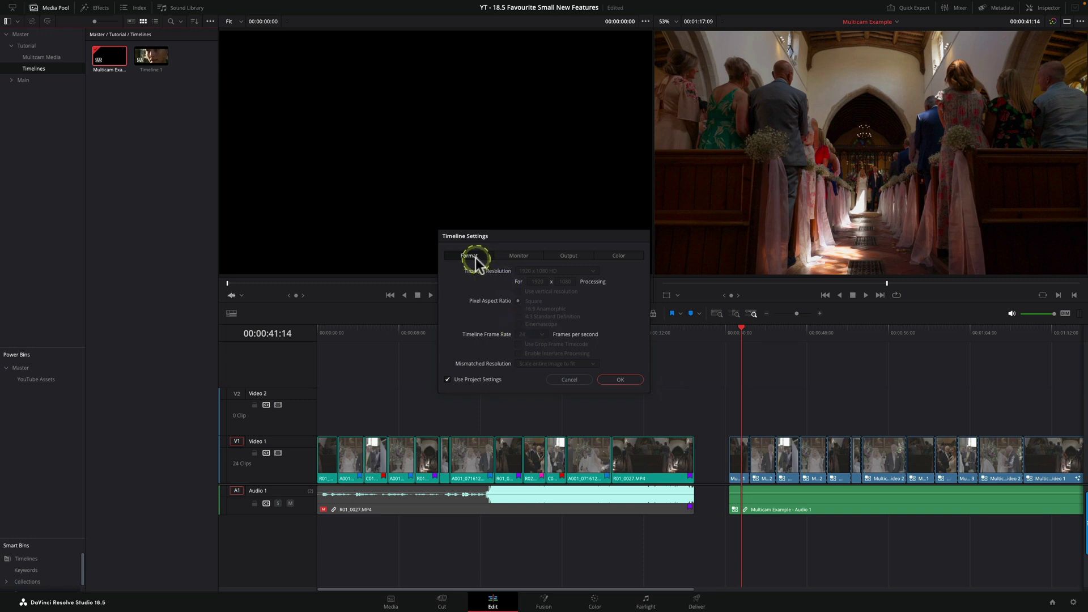
click(533, 257)
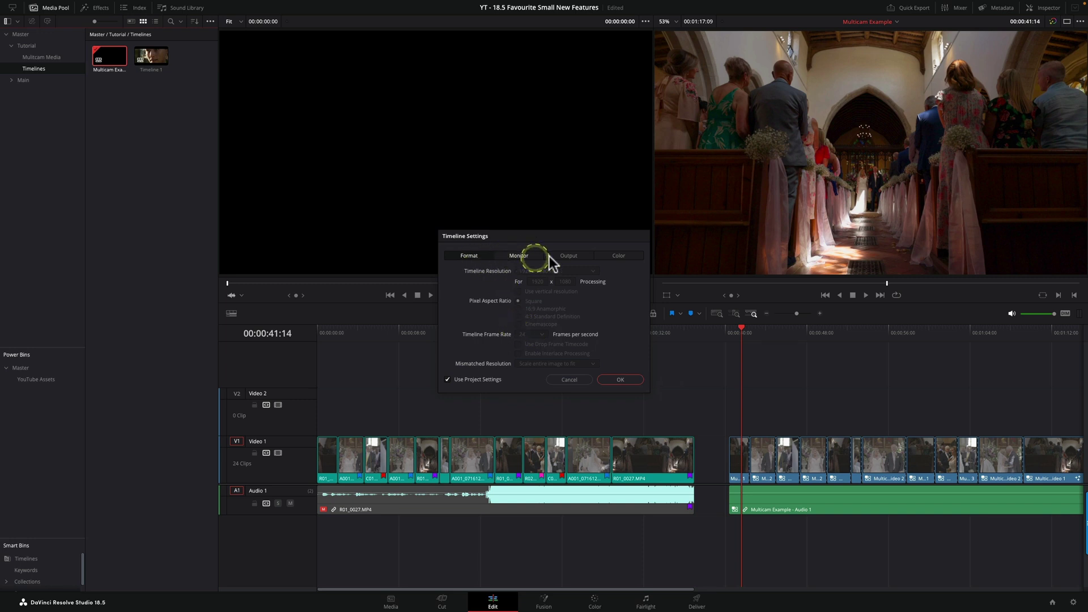
click(619, 257)
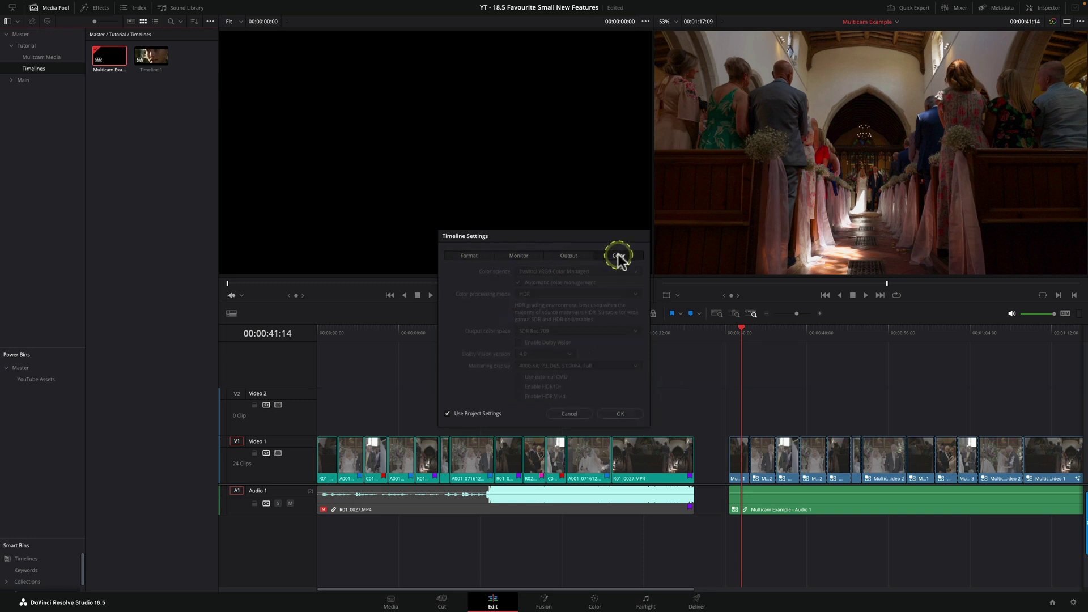
click(460, 414)
click(462, 414)
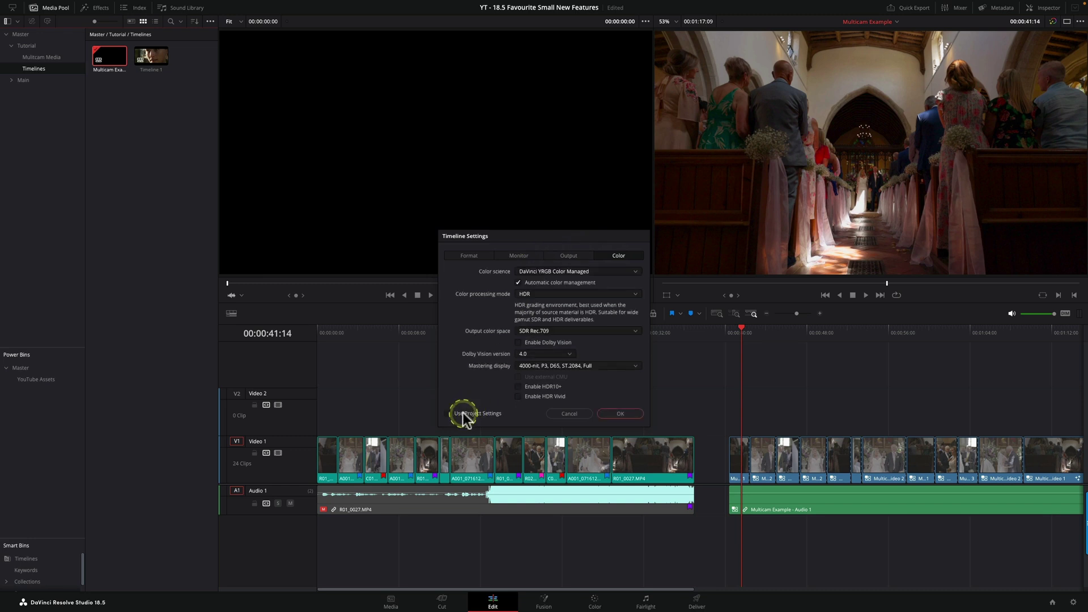
click(545, 273)
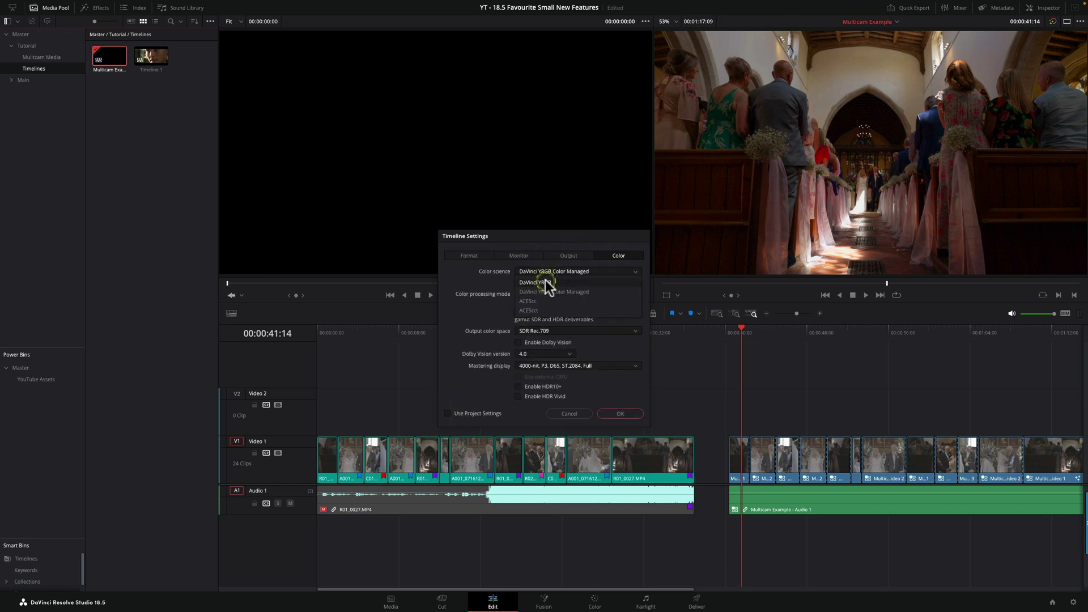
click(545, 275)
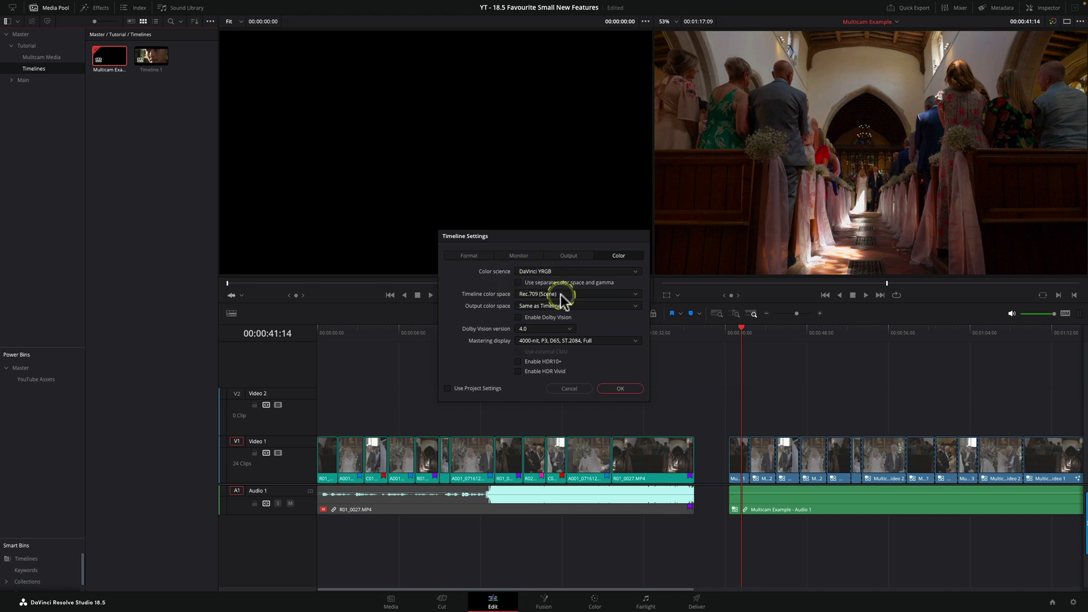
Step: Apply the timeline colour settings, scrub to review, then duplicate Multicam Example and select the copy
click(605, 382)
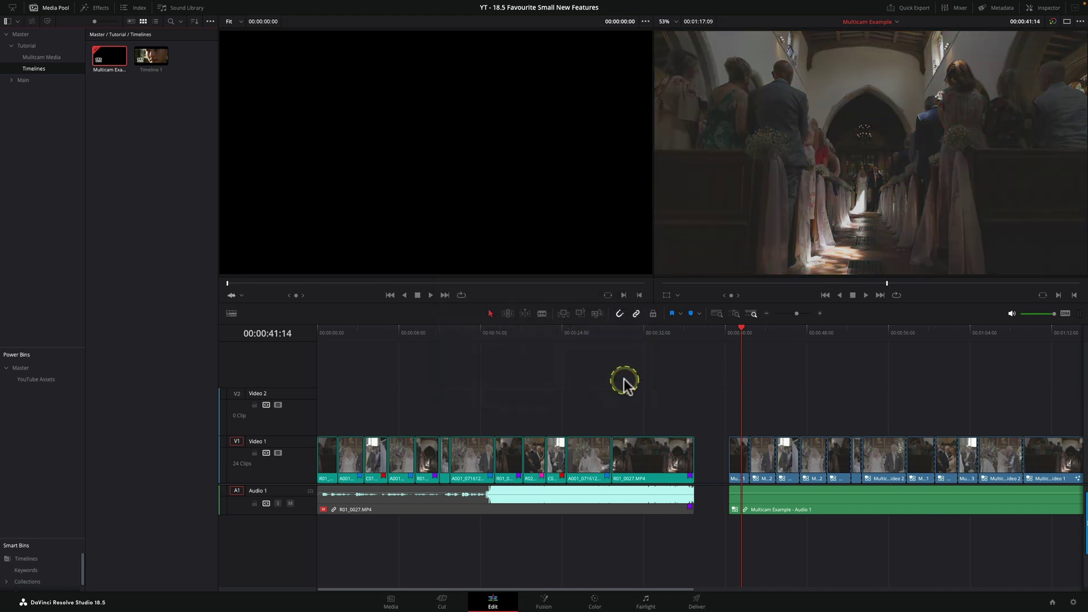
click(404, 349)
drag(333, 335, 679, 348)
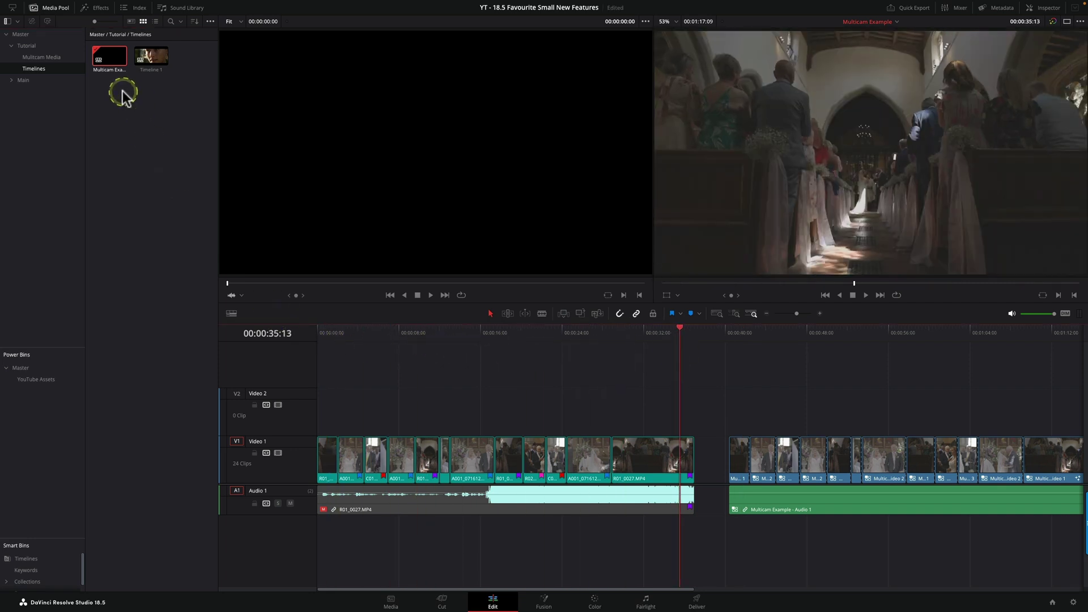
right_click(111, 67)
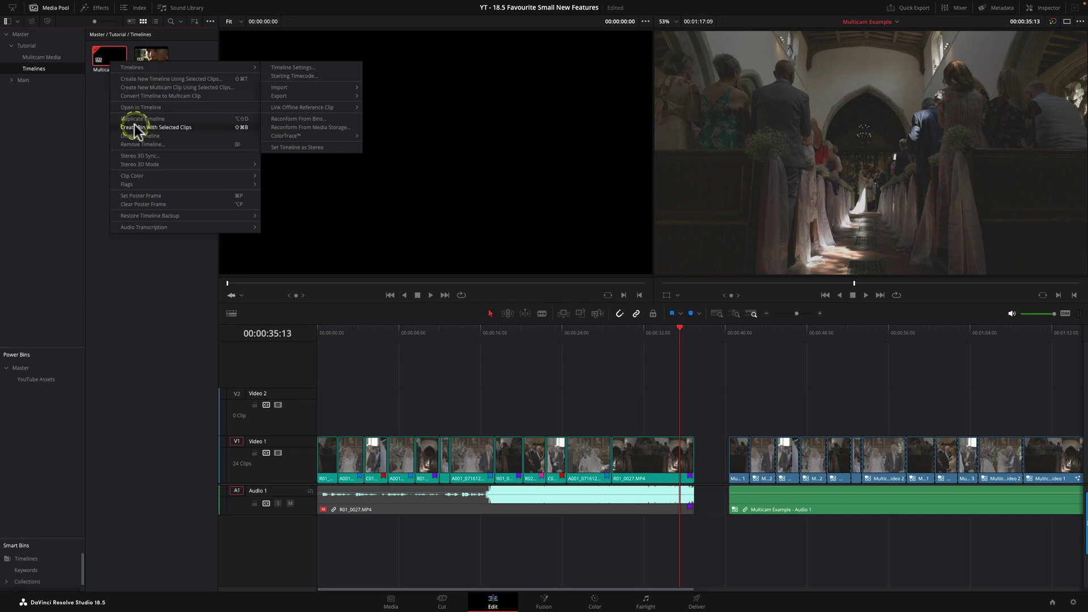
click(134, 120)
click(153, 73)
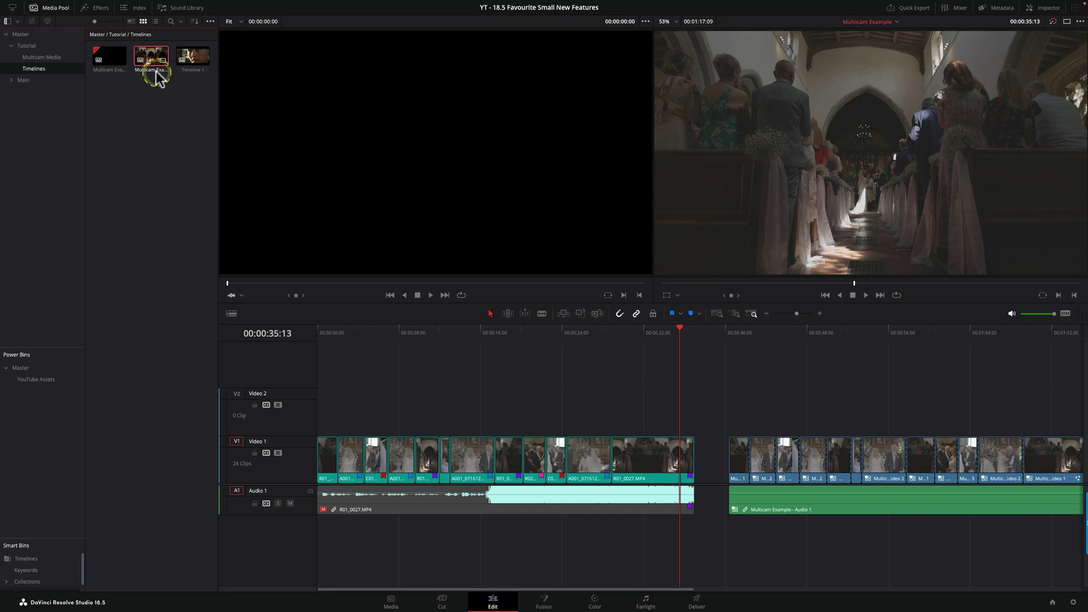
Step: Set the copy's Timeline Settings Color tab to Use Project Settings and apply
right_click(151, 56)
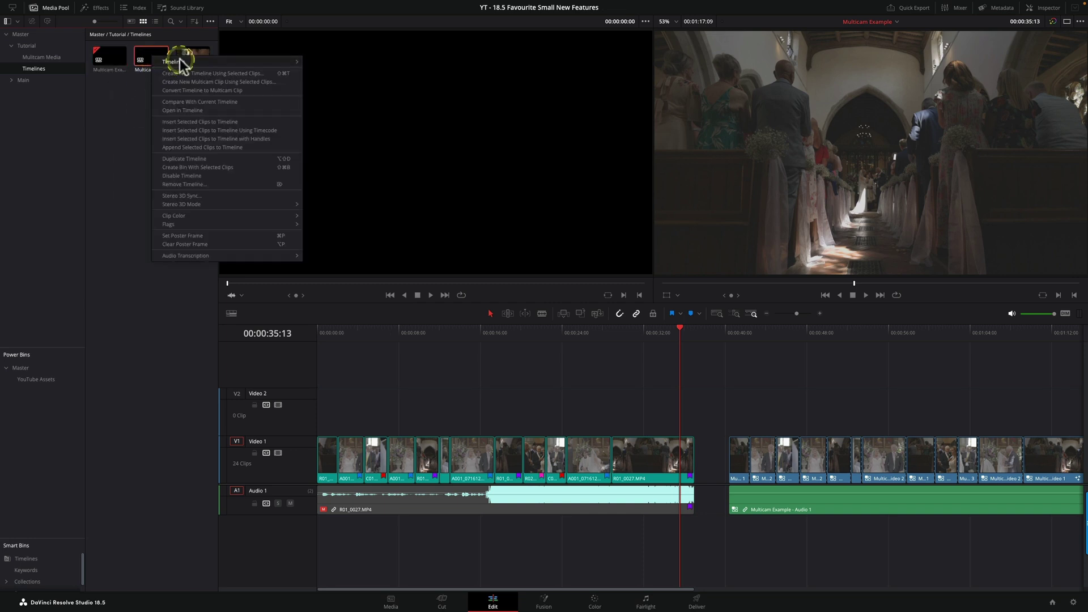
mouse_move(299, 64)
click(335, 62)
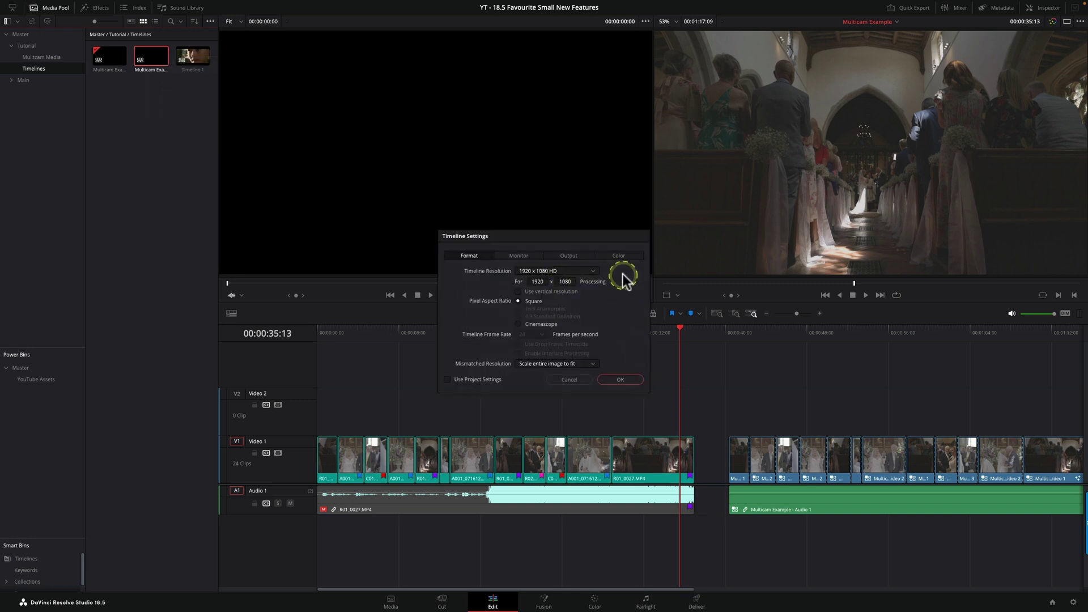
click(618, 257)
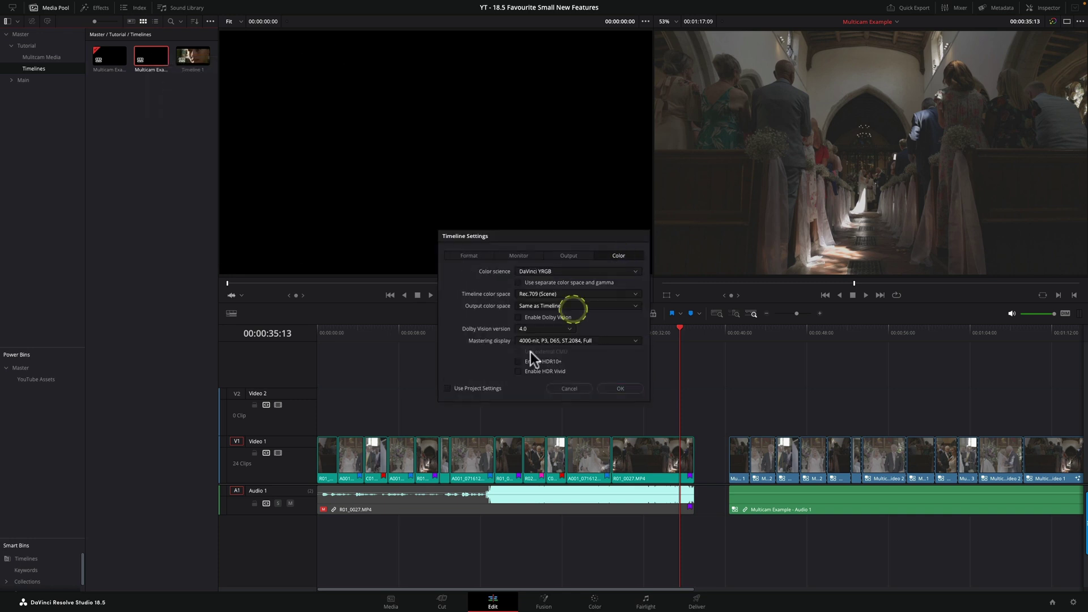
click(448, 389)
click(617, 388)
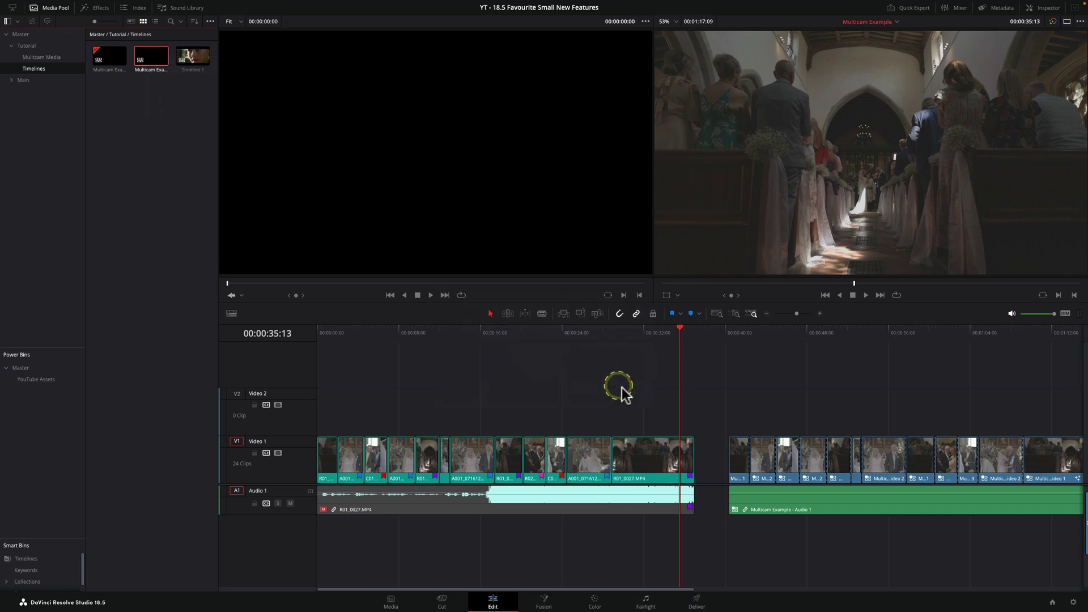
Step: Open the copied and original Multicam Example timelines in turn, scrubbing each to compare colour
double_click(151, 56)
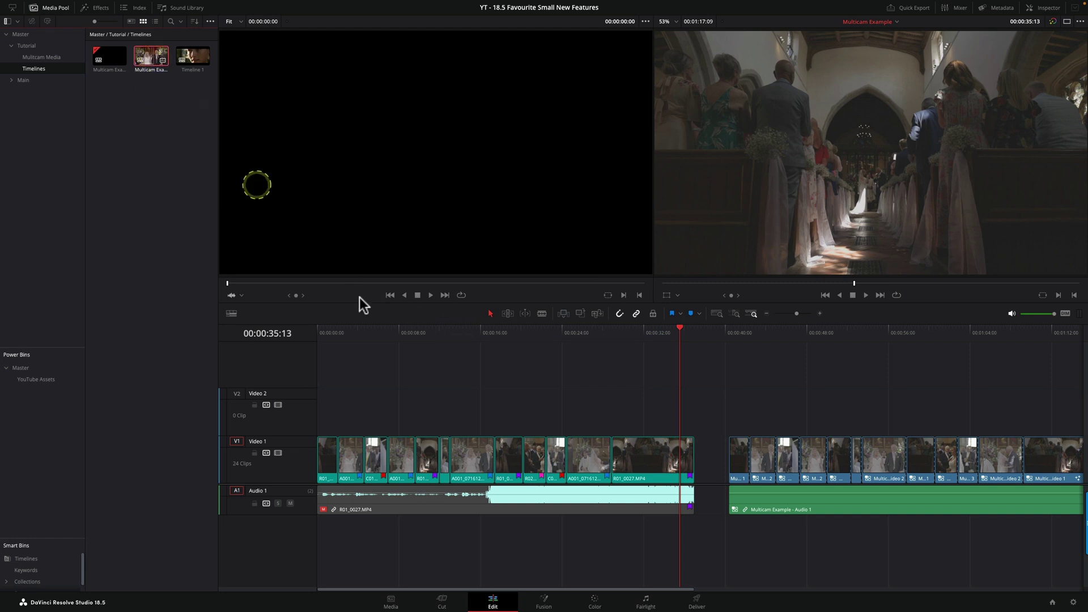
drag(328, 337, 472, 356)
click(141, 98)
double_click(105, 56)
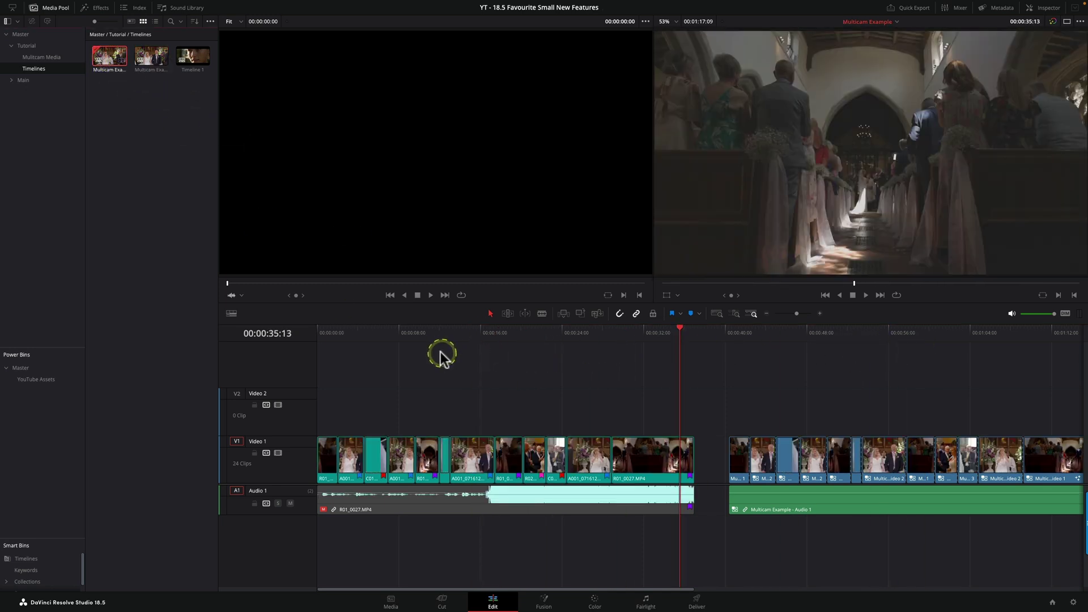
drag(318, 337, 671, 348)
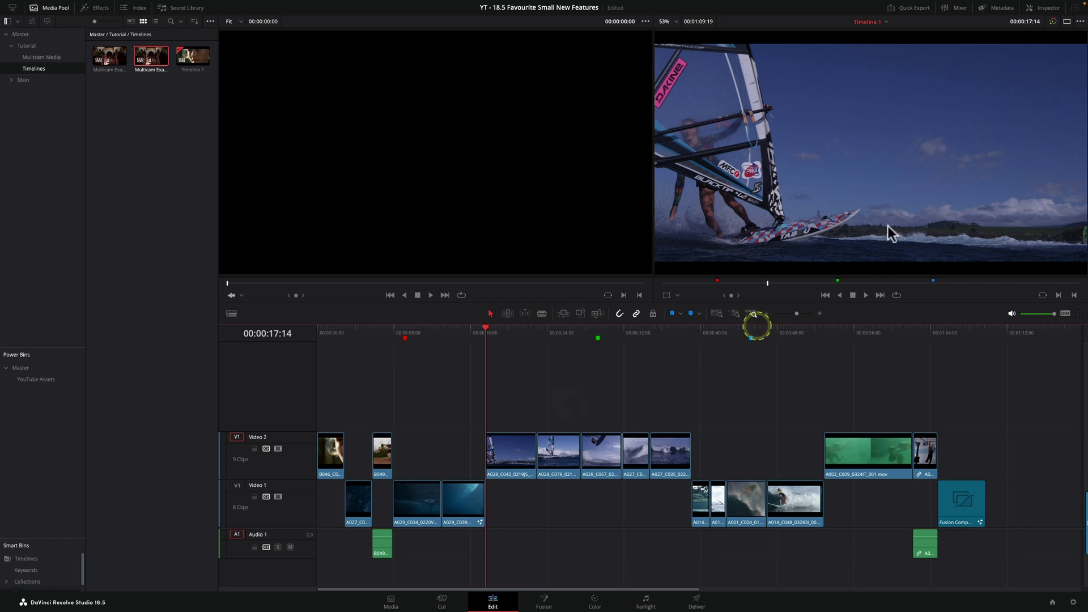
Step: With the Inspector open, marquee-select the five Video 2 windsurfing clips and stabilize them together
click(1041, 8)
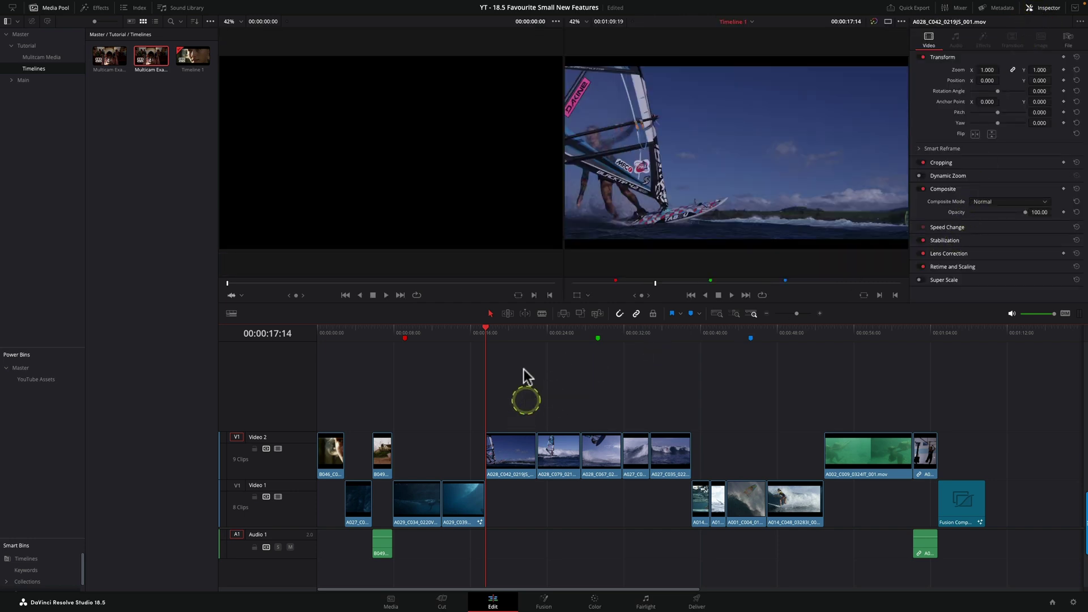
key(space)
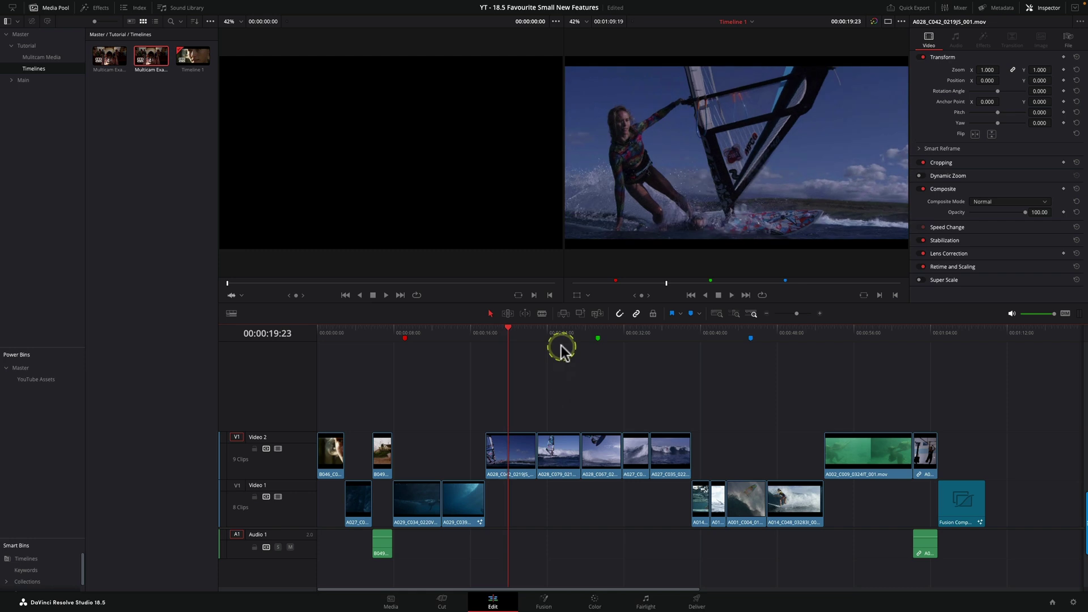
drag(711, 404, 469, 454)
click(970, 239)
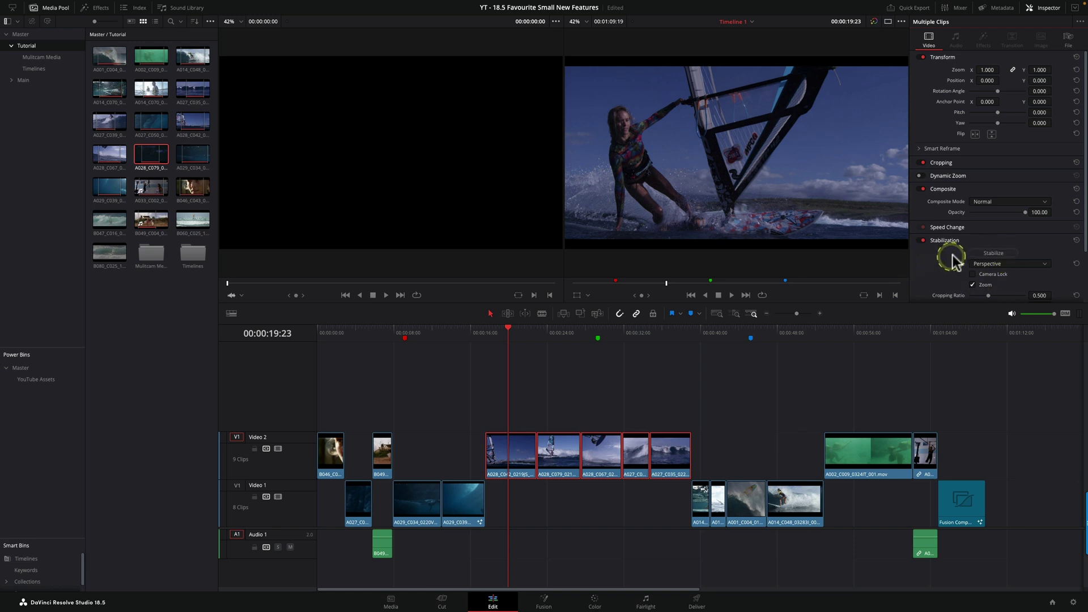
scroll(953, 258, down, 2)
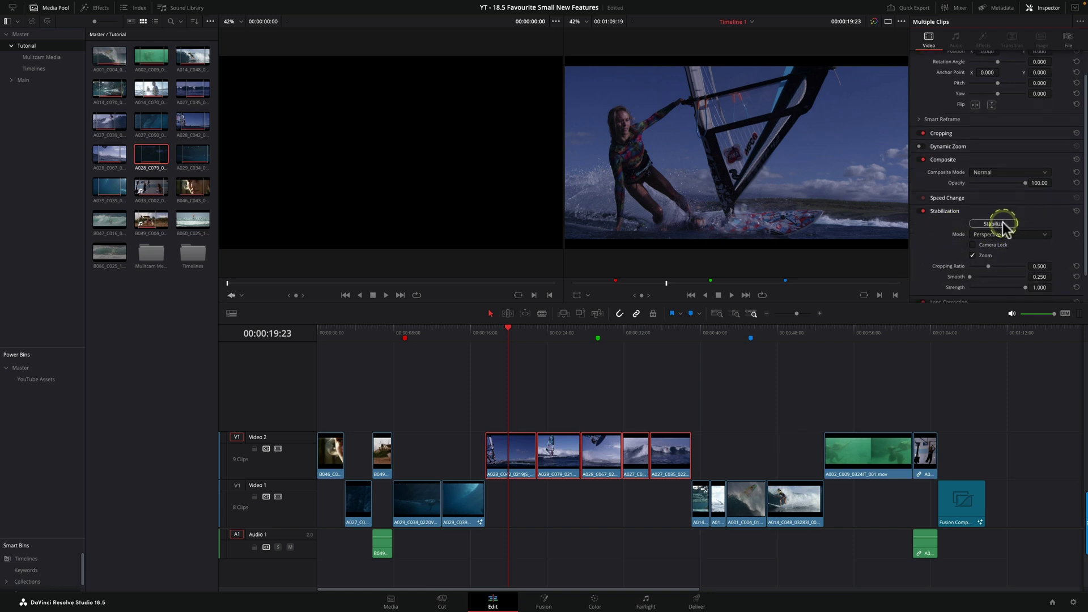
click(997, 224)
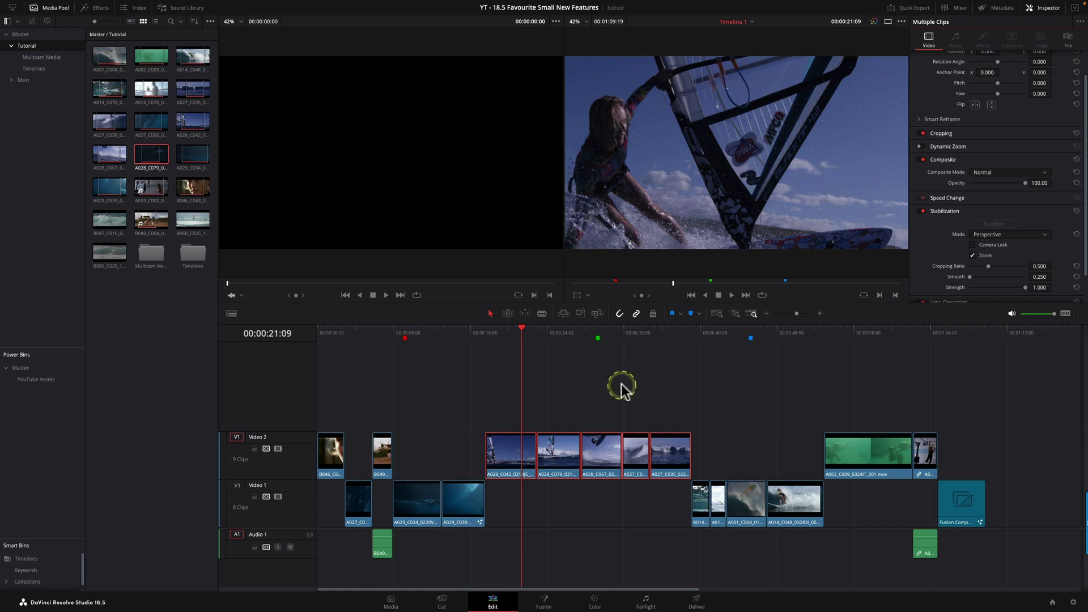
click(621, 383)
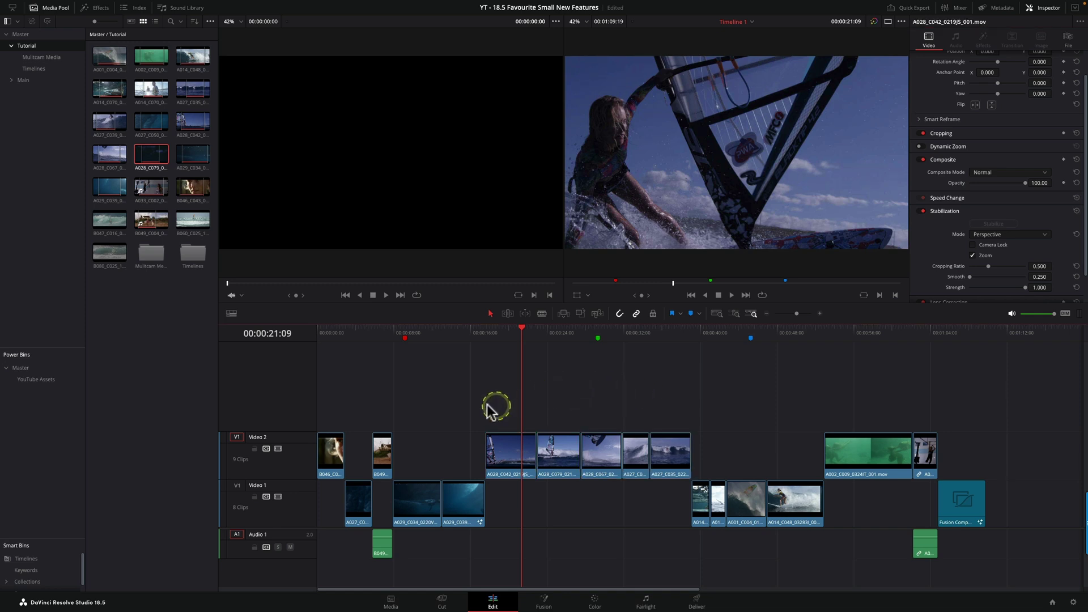
drag(731, 441, 731, 440)
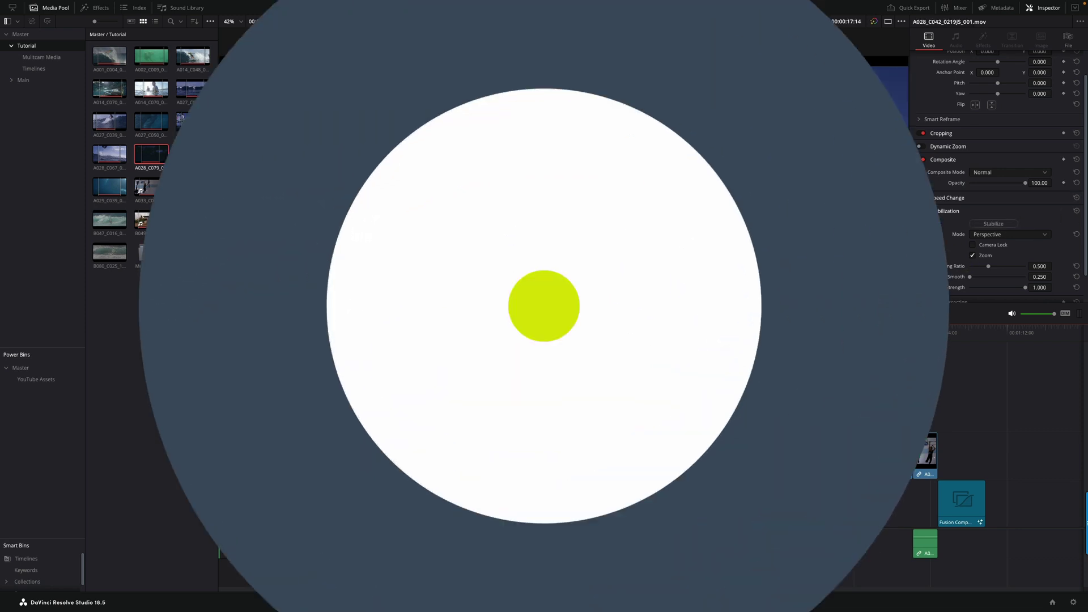